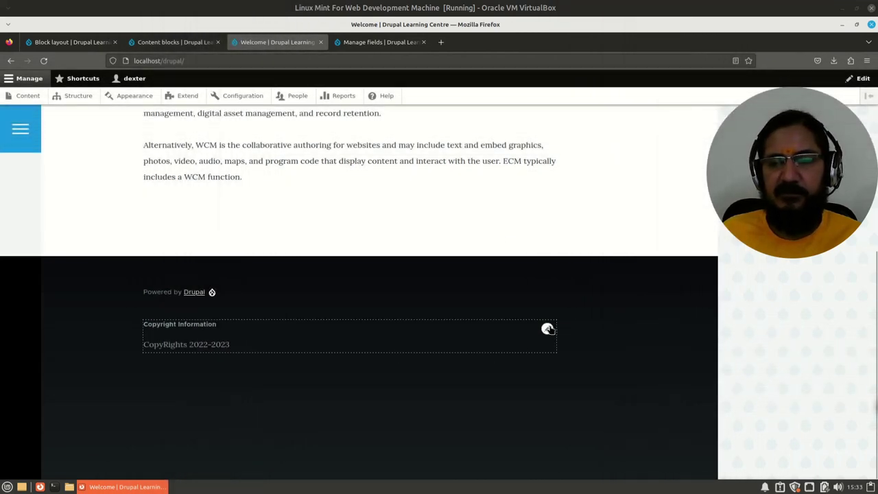
# - Open the configuration of the Copyright Information block in the home page footer
pyautogui.click(548, 332)
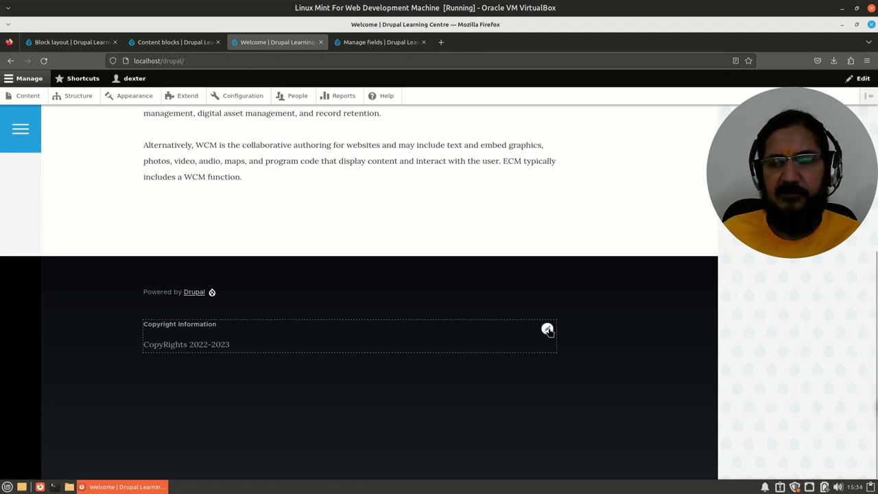
pyautogui.click(548, 329)
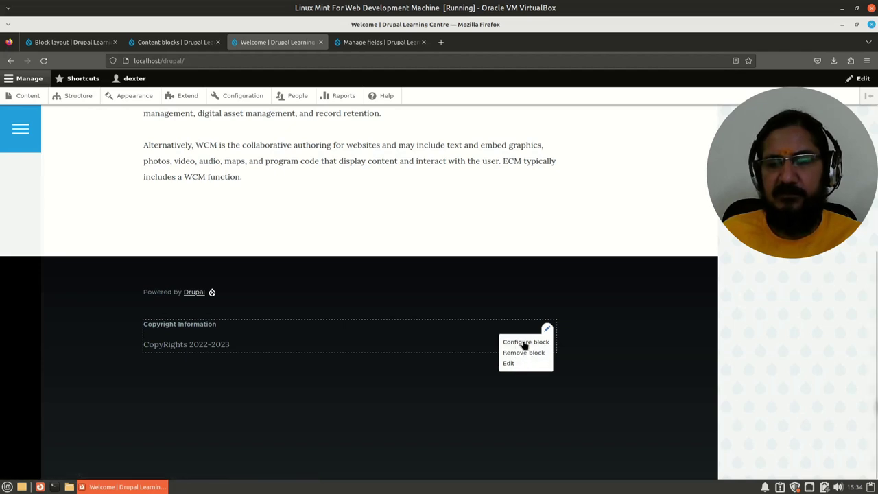
pyautogui.click(525, 342)
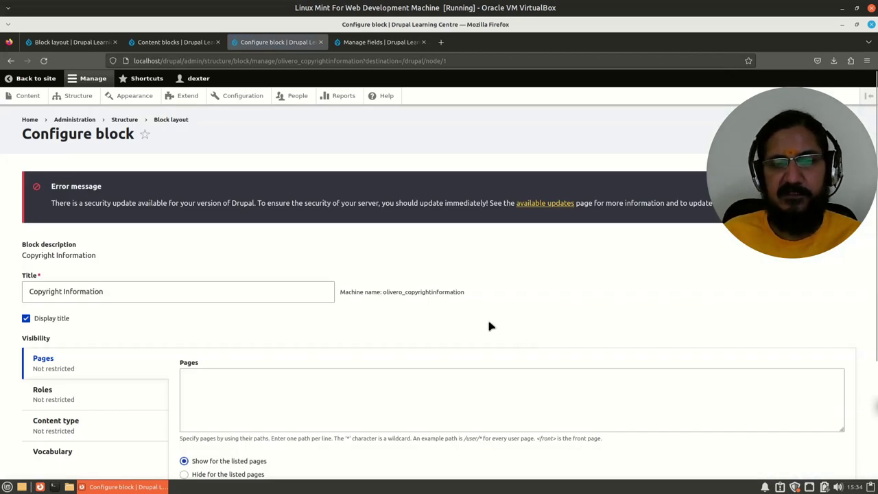
pyautogui.scroll(-3, 522, 329)
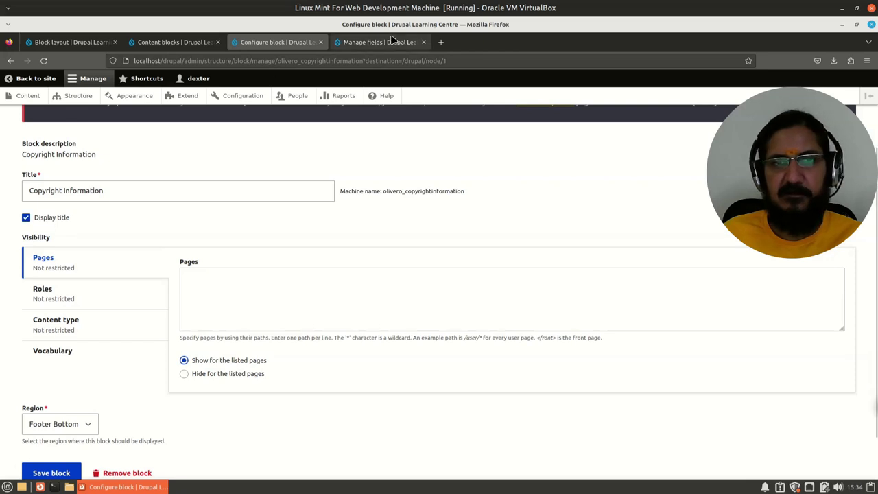
# - Load the site's home page from the block layout page and check the Copyright Information title in its footer
pyautogui.click(76, 41)
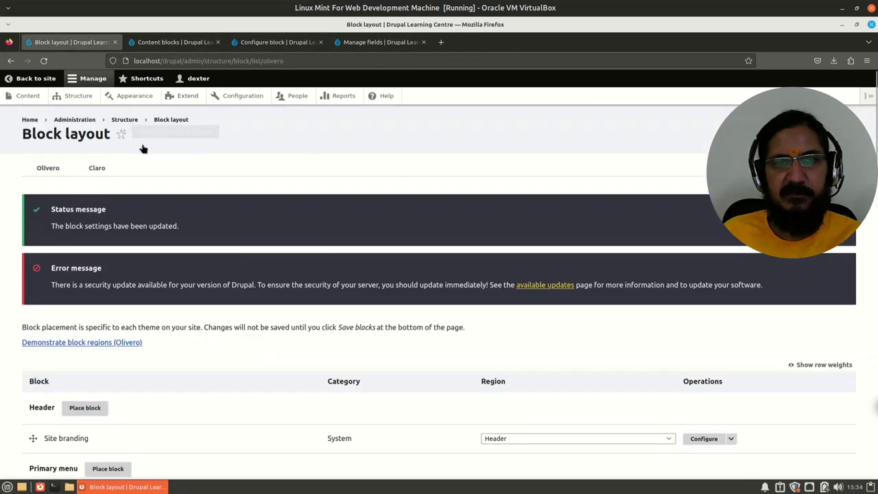
pyautogui.click(31, 120)
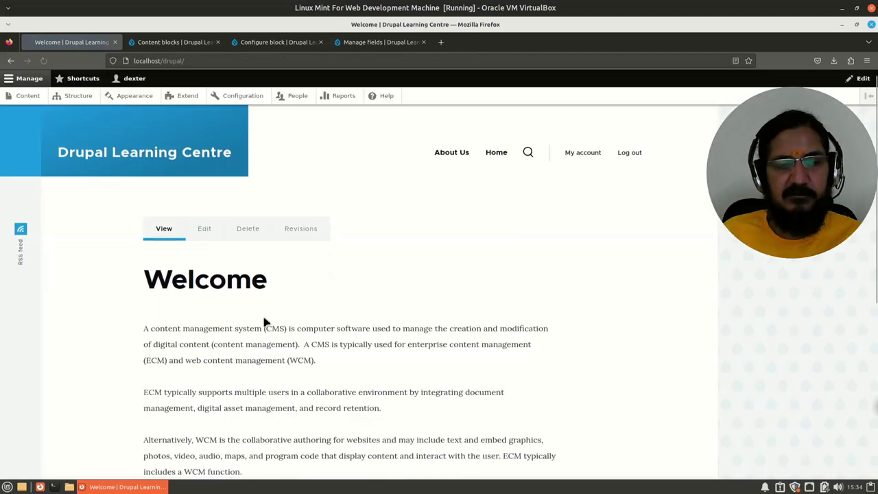
pyautogui.scroll(-5, 264, 319)
pyautogui.moveTo(144, 329); pyautogui.dragTo(237, 334)
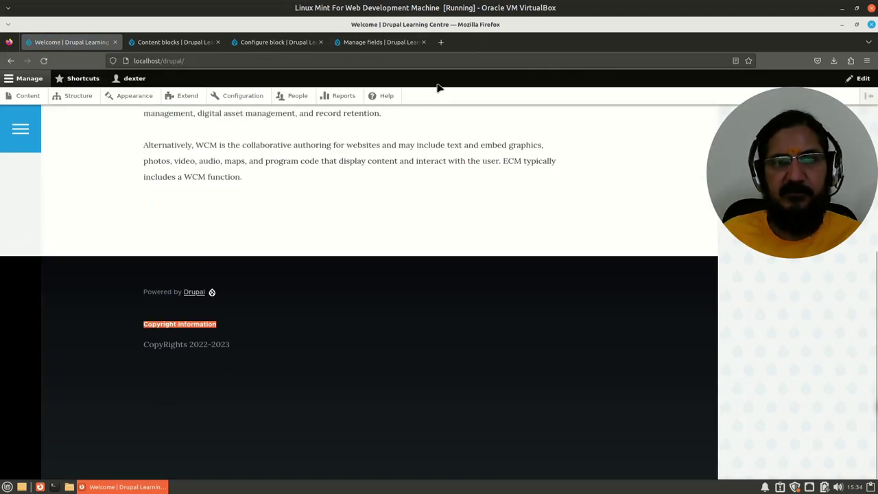
pyautogui.click(384, 43)
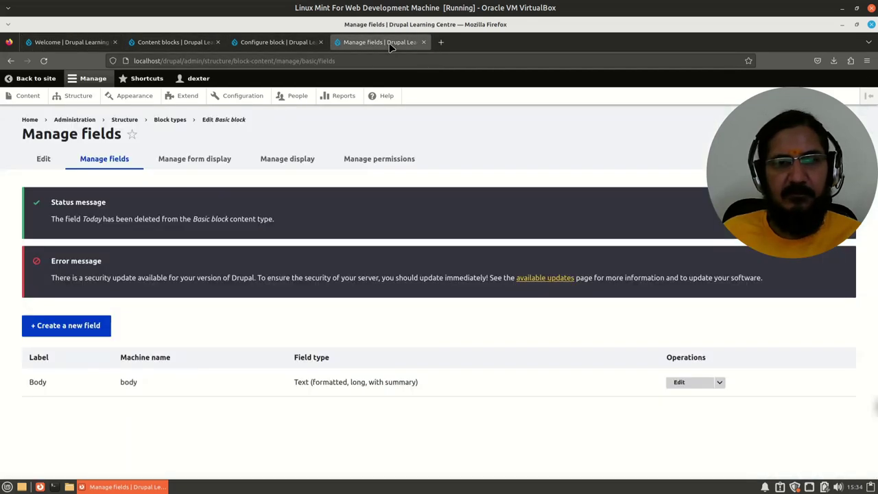
# - Review the Copyright Information block's visibility conditions for pages, roles, content type and vocabulary
pyautogui.click(273, 46)
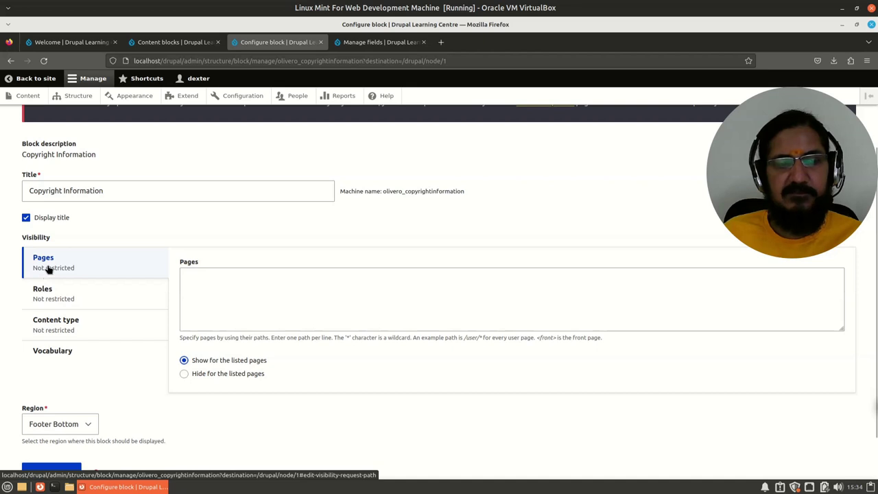
pyautogui.click(55, 297)
pyautogui.click(61, 328)
pyautogui.click(65, 353)
pyautogui.click(54, 261)
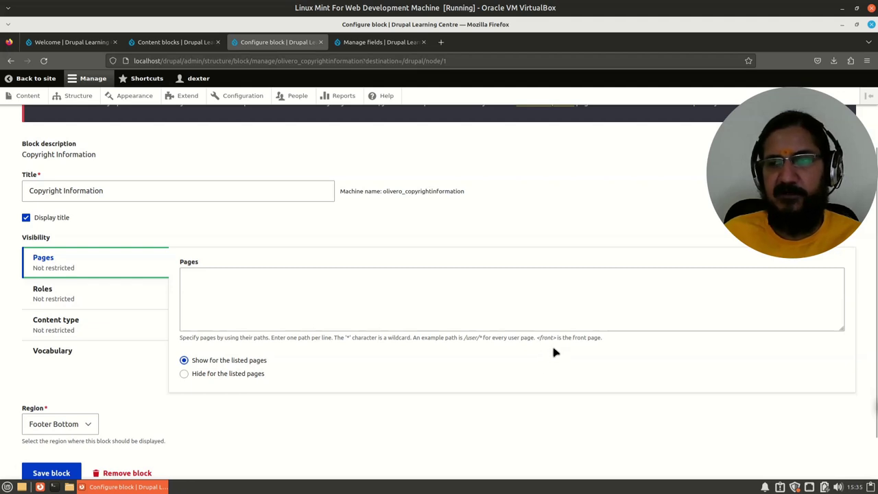
# - Restrict the Copyright Information block to the front page with the path <front> and save the block
pyautogui.click(378, 291)
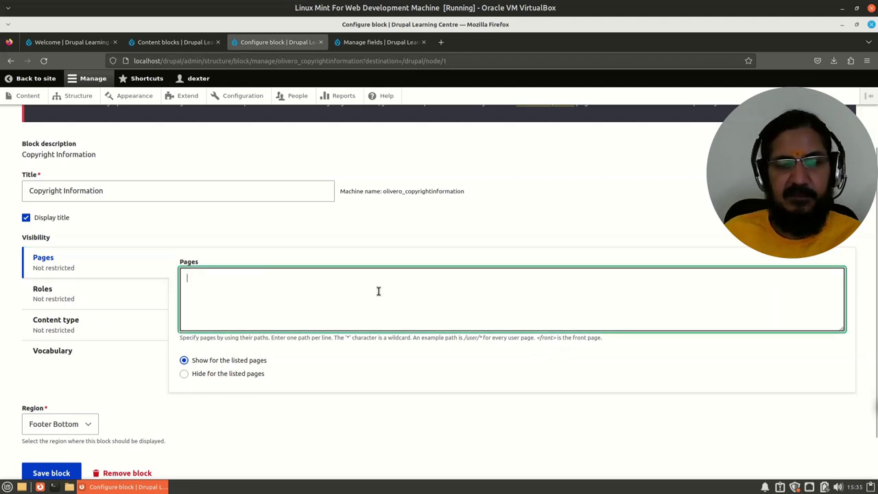
pyautogui.write('<front>')
pyautogui.click(339, 356)
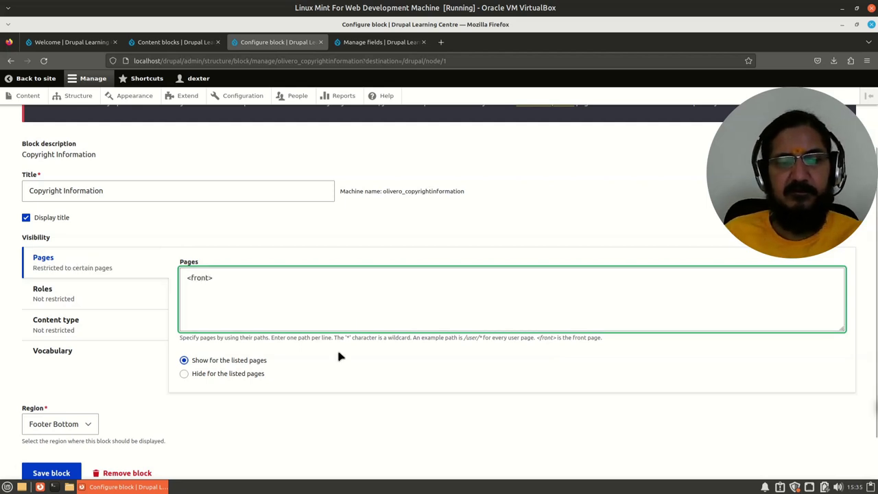
pyautogui.click(50, 472)
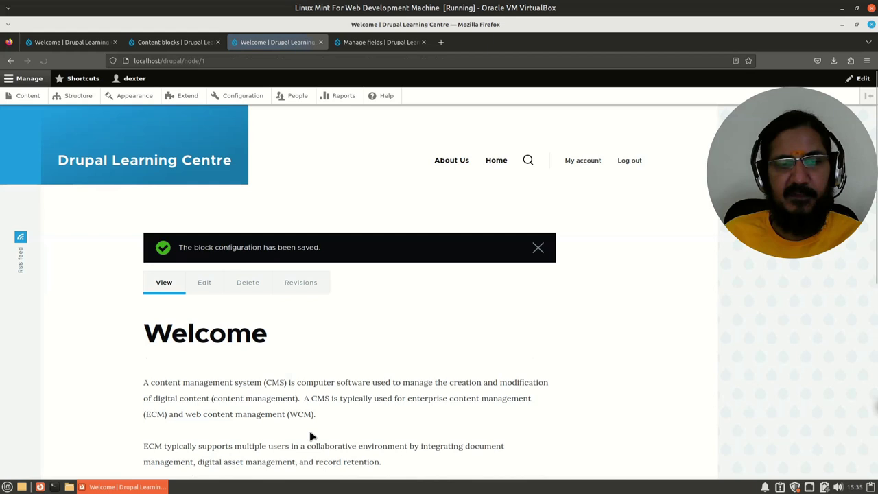
# - Check the footer for the copyright block on the Welcome page and on the About Us page
pyautogui.scroll(-5, 383, 323)
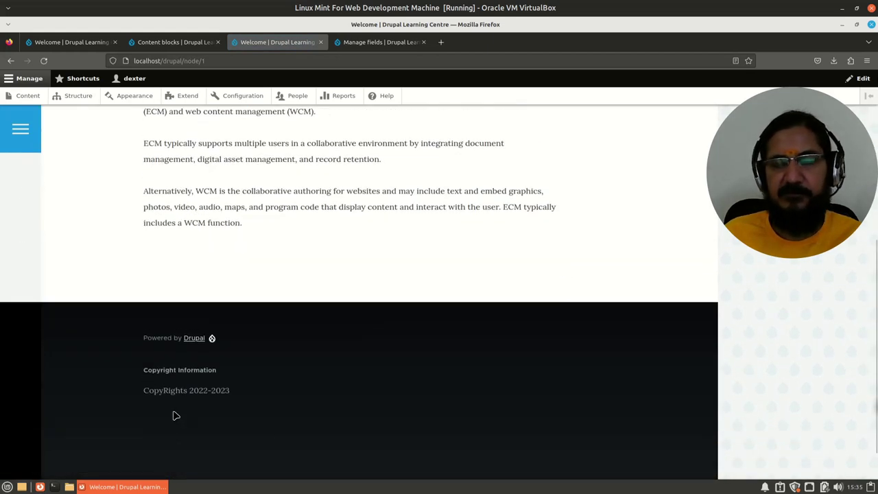
pyautogui.scroll(5, 177, 415)
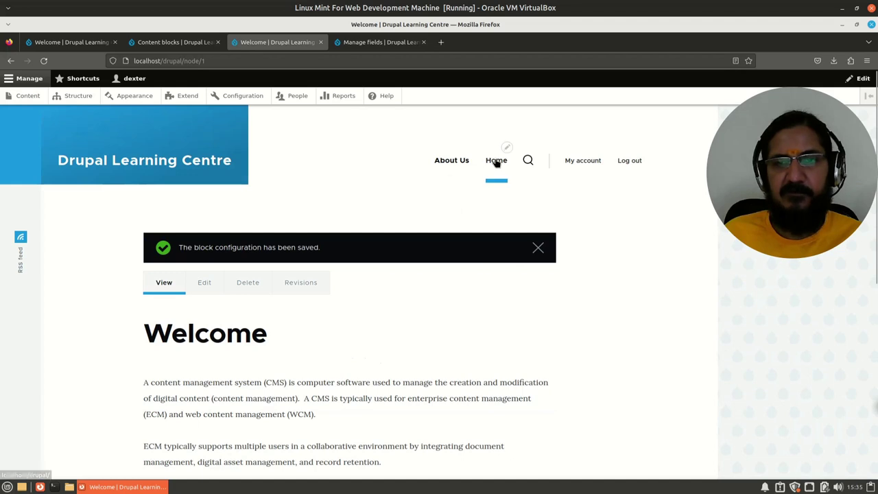
pyautogui.middleClick(446, 159)
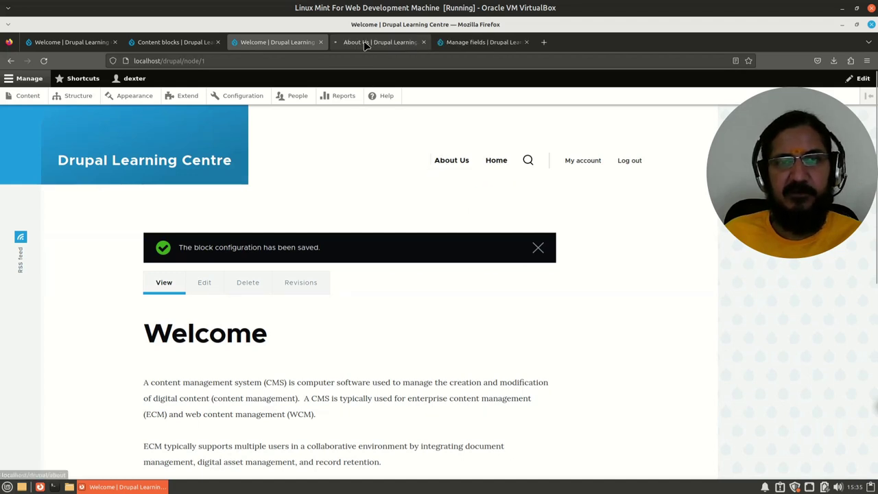
pyautogui.click(370, 42)
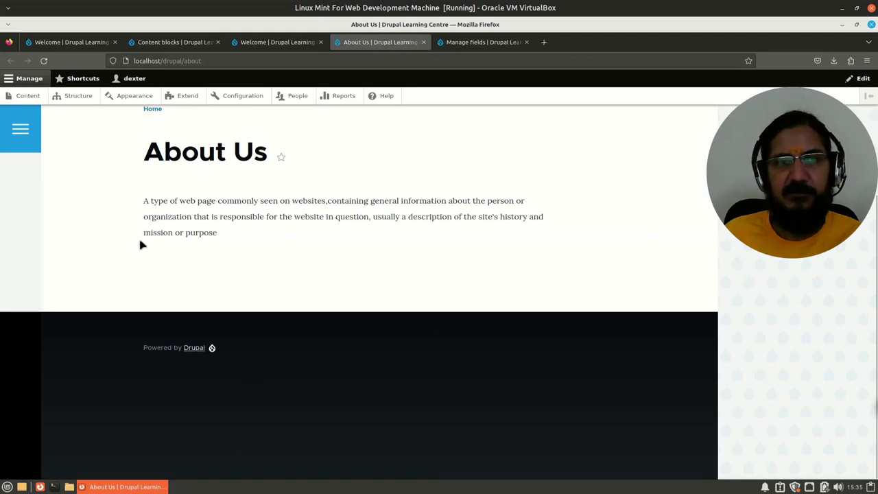
pyautogui.click(423, 42)
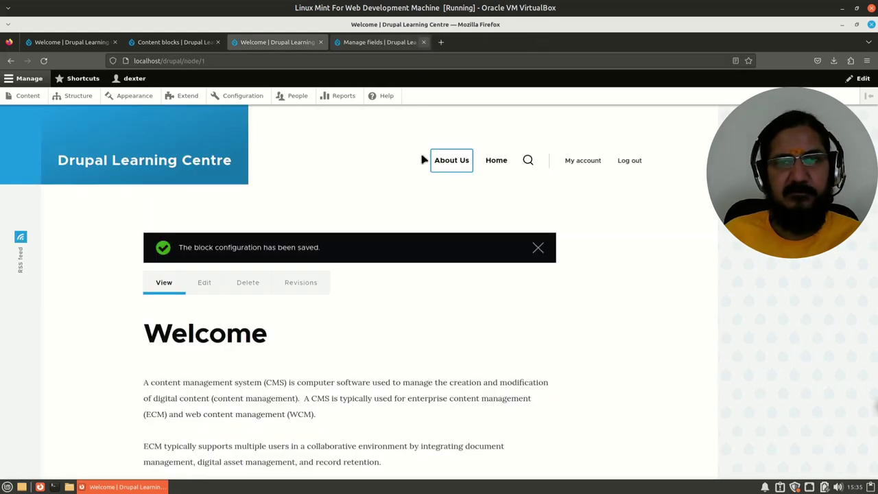
# - Look over the content blocks list and close that page
pyautogui.click(154, 44)
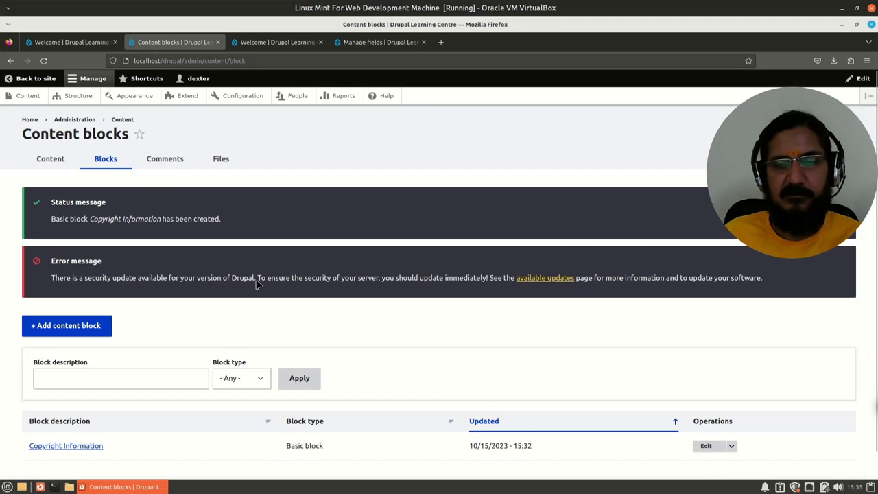
pyautogui.scroll(-1, 313, 327)
pyautogui.scroll(1, 317, 320)
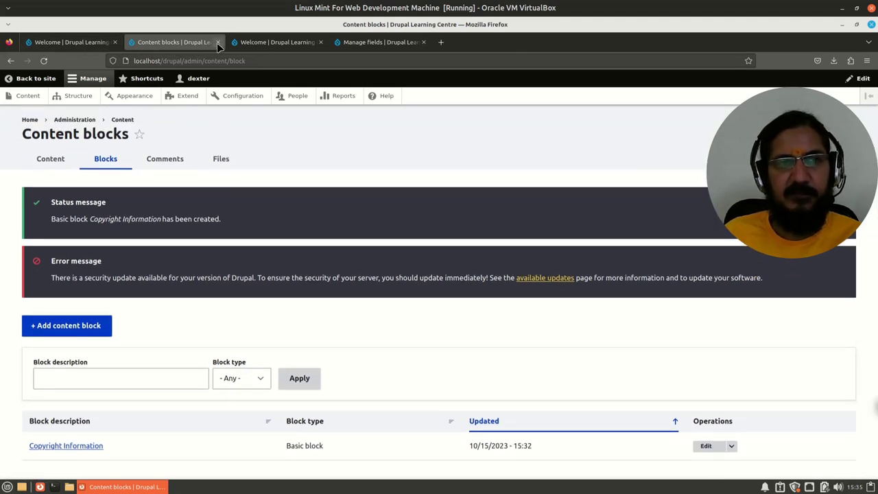
pyautogui.click(218, 43)
# - Reopen the Copyright Information block's configuration from the home page footer and go to its page visibility settings
pyautogui.click(70, 44)
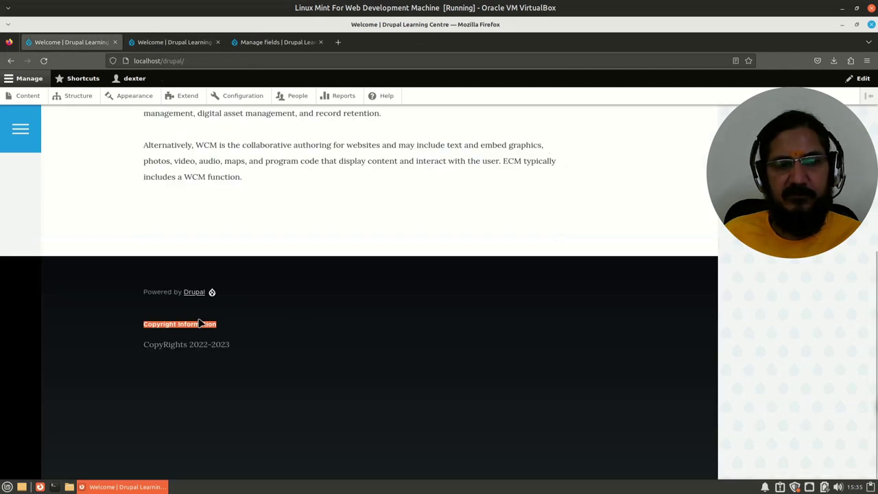
pyautogui.click(546, 328)
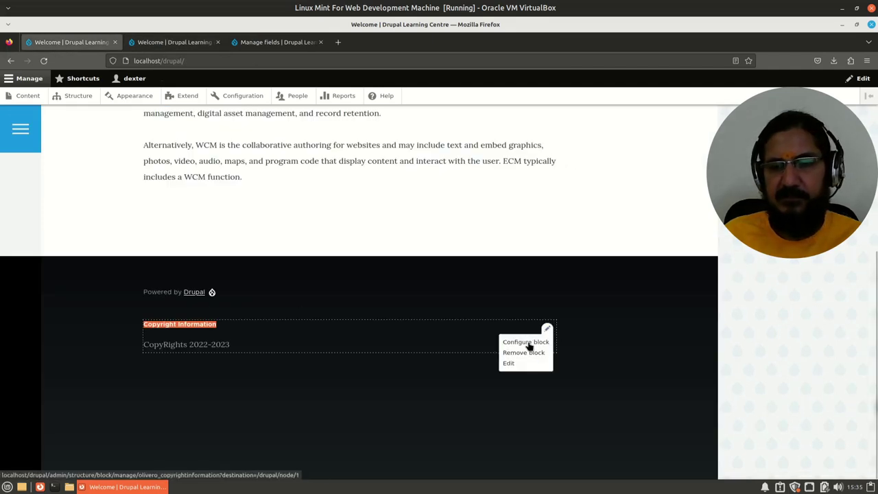
pyautogui.click(527, 342)
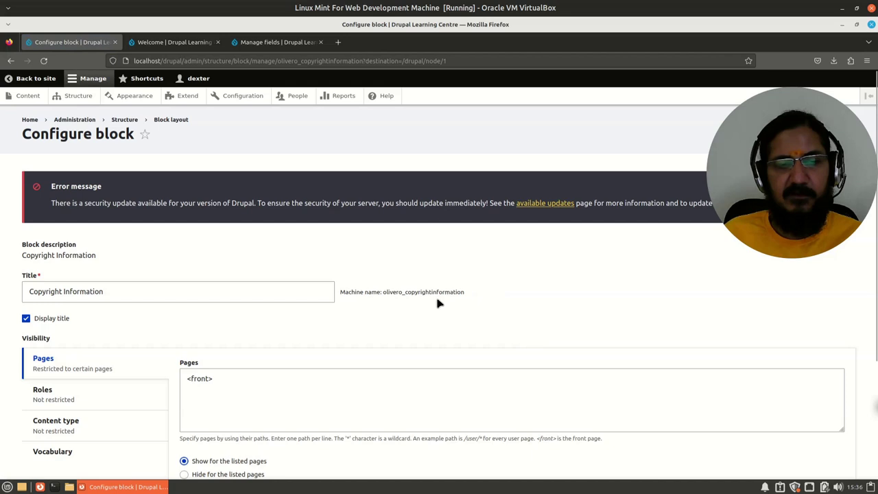
pyautogui.scroll(-1, 435, 303)
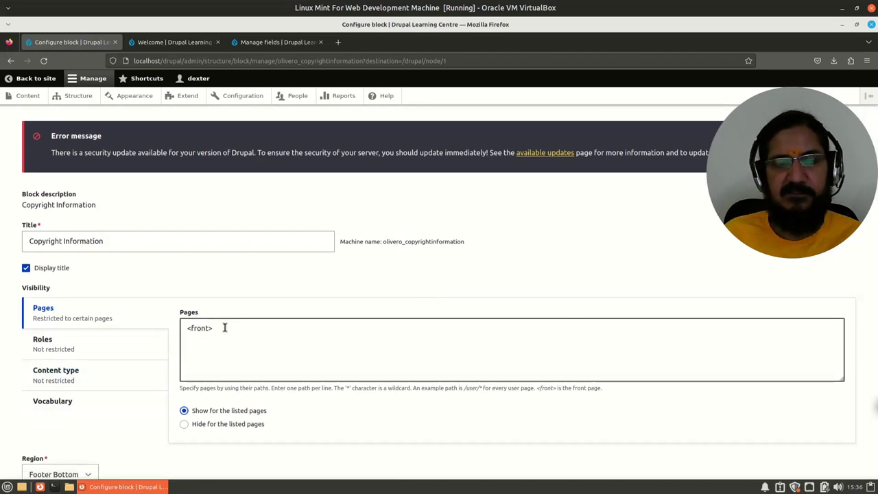
# - Open the Drupal CMS page from the site's content list
pyautogui.click(173, 42)
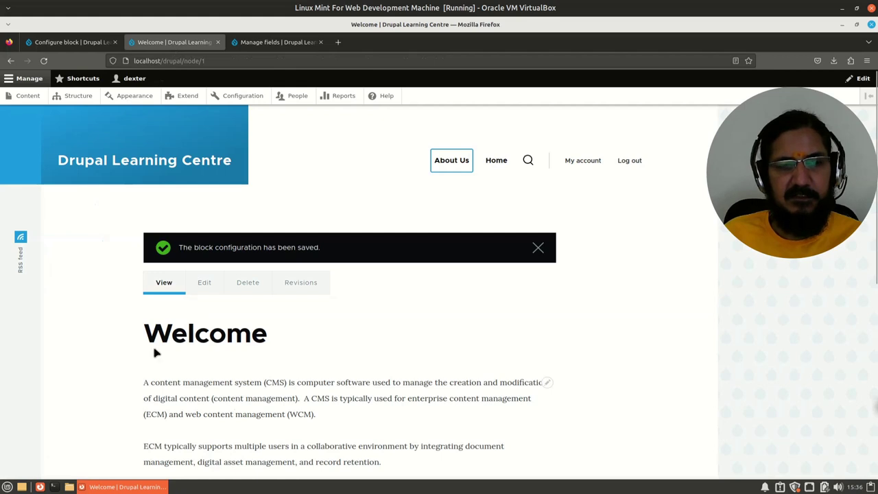
pyautogui.click(30, 99)
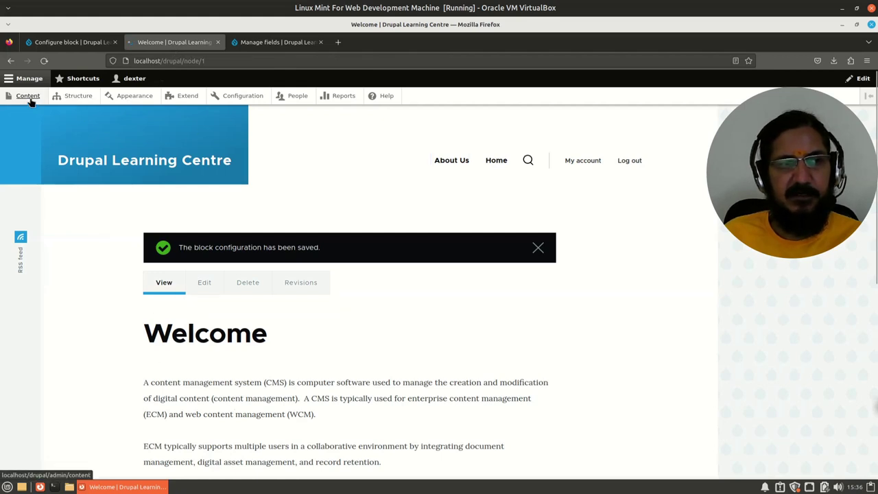
pyautogui.scroll(-3, 181, 405)
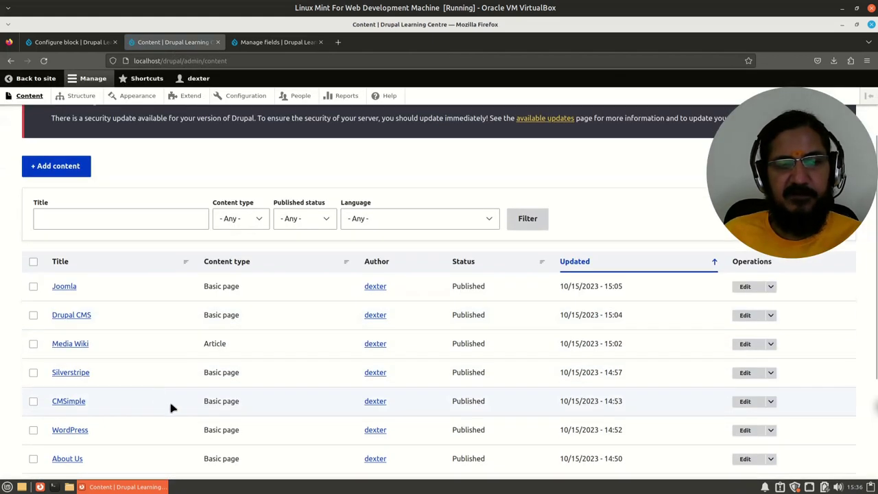
pyautogui.click(79, 314)
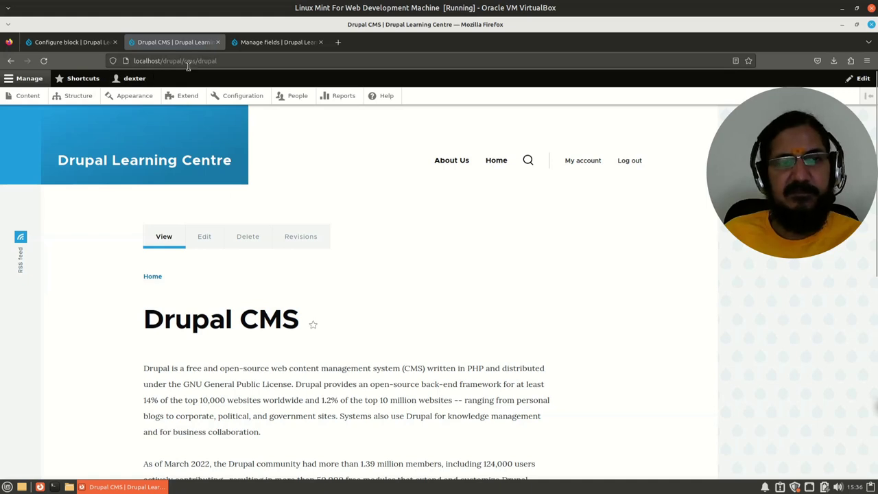
# - Examine the Drupal CMS page's address to identify the path that follows the site's base URL
pyautogui.moveTo(183, 62); pyautogui.dragTo(130, 62)
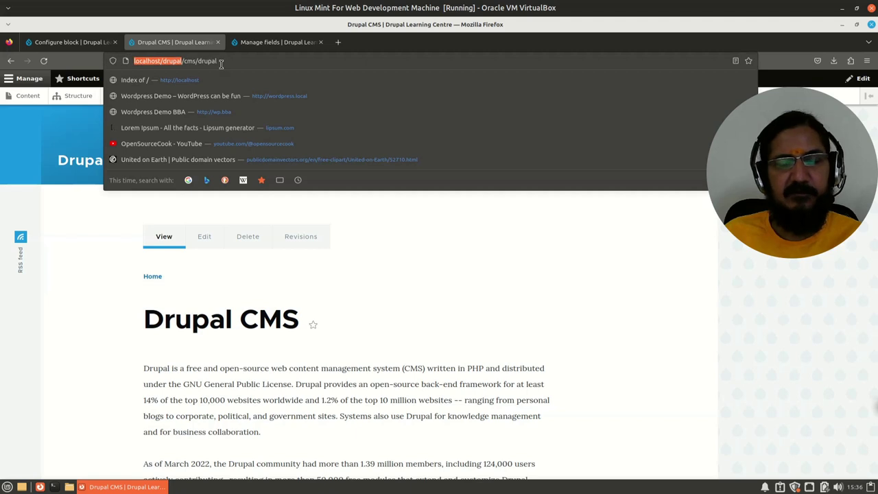
pyautogui.moveTo(185, 61); pyautogui.dragTo(225, 62)
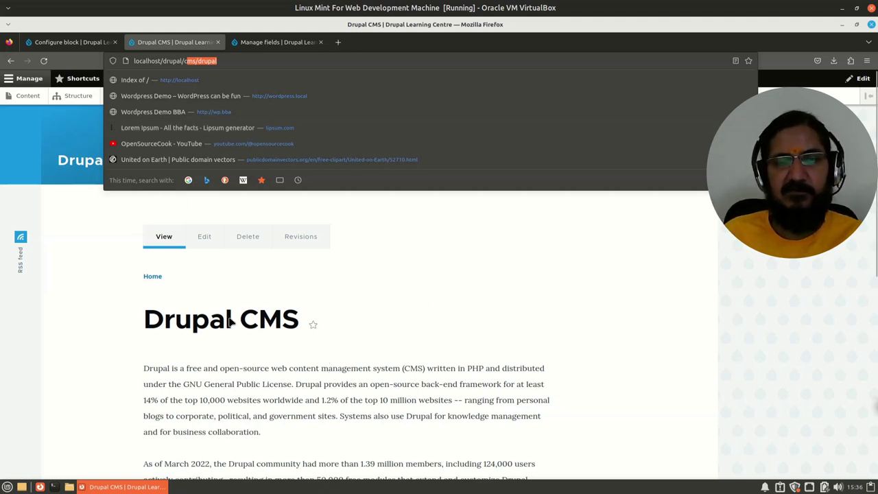
pyautogui.scroll(-3, 292, 421)
pyautogui.scroll(3, 290, 421)
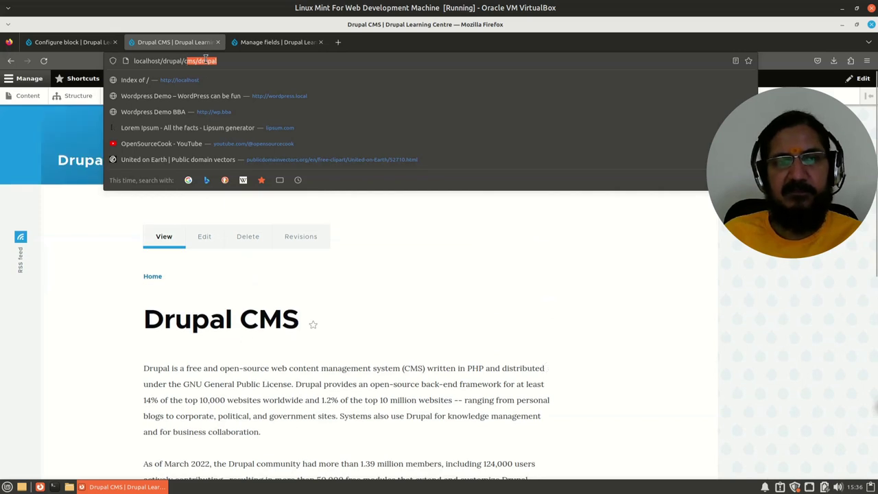
pyautogui.click(417, 331)
# - Add the path /cms/* below <front> in the Copyright Information block's page restrictions and save the block
pyautogui.click(89, 43)
pyautogui.click(226, 328)
pyautogui.moveTo(211, 328); pyautogui.dragTo(180, 326)
pyautogui.click(248, 328)
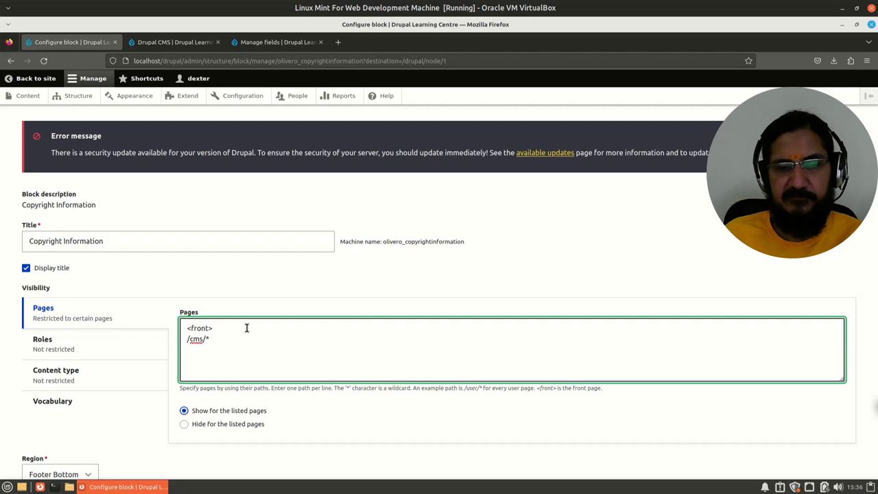
pyautogui.scroll(-2, 117, 416)
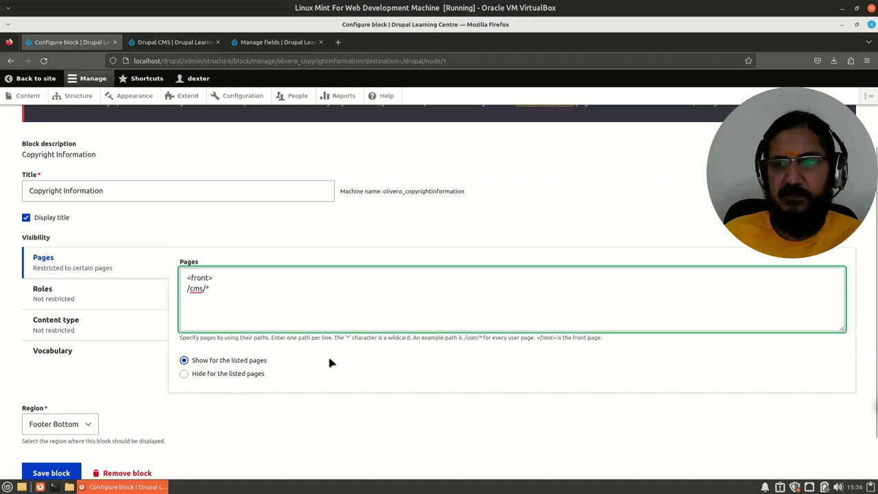
pyautogui.scroll(-1, 223, 402)
pyautogui.scroll(-1, 223, 402)
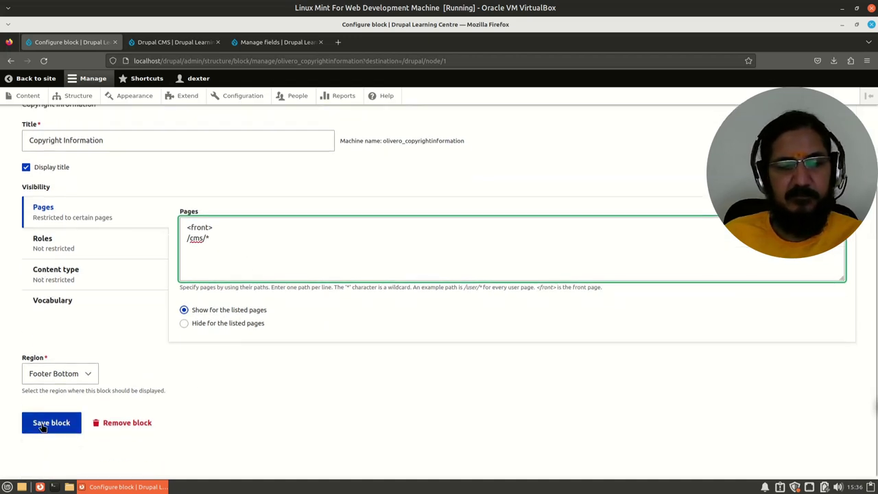
pyautogui.click(49, 423)
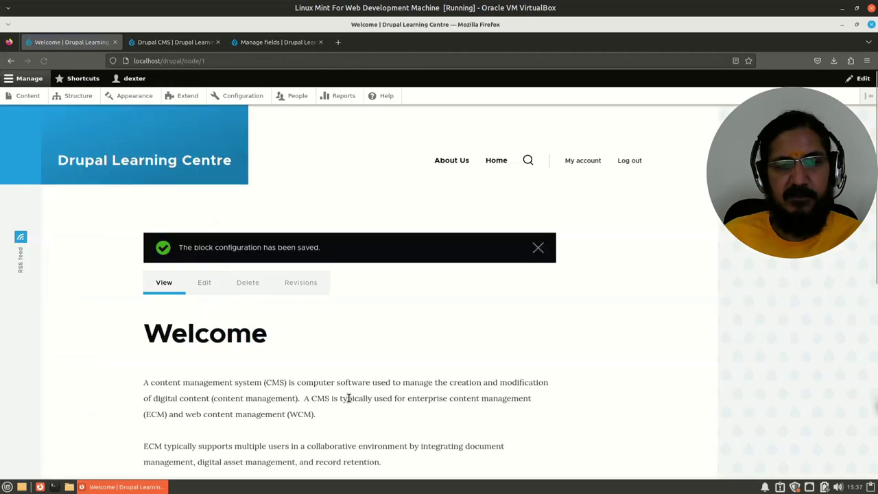
# - Check the home page's footer for the Copyright Information block and open the About Us page
pyautogui.scroll(-5, 349, 398)
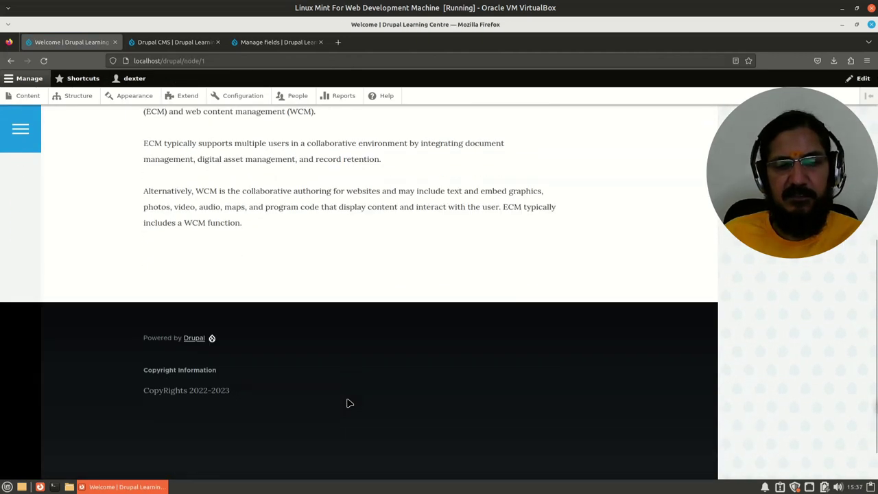
pyautogui.scroll(5, 248, 399)
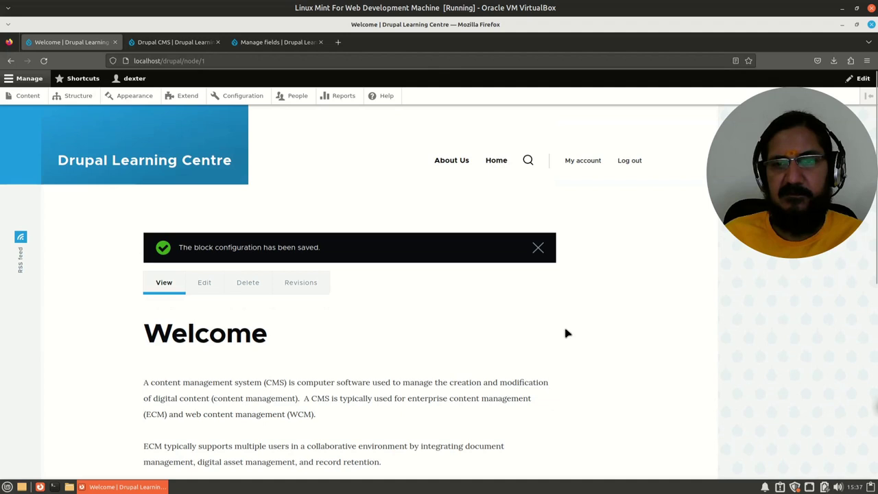
pyautogui.click(453, 162)
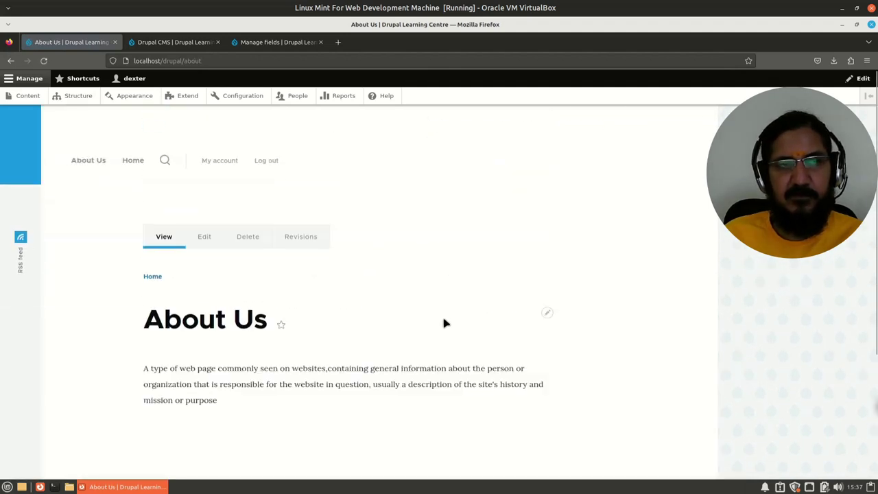
# - Open the Joomla page at localhost/drupal/cms/joomla and check its footer for the Copyright Information block
pyautogui.doubleClick(185, 62)
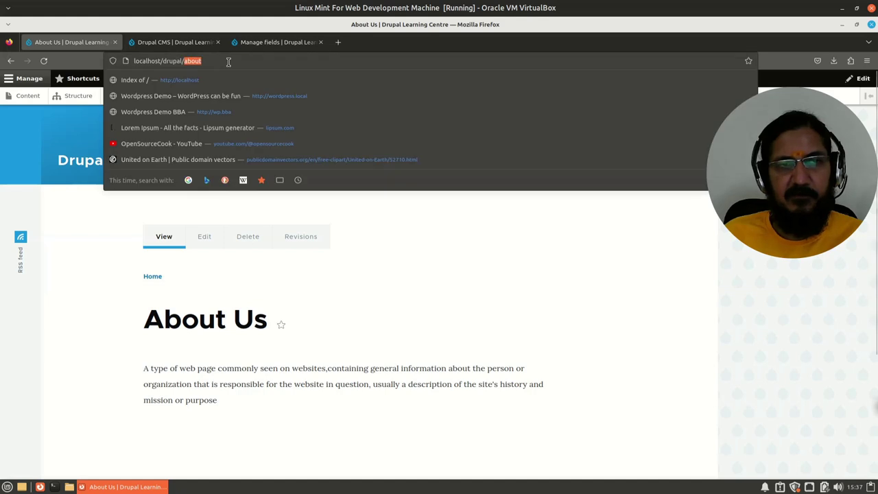
pyautogui.write('cms/')
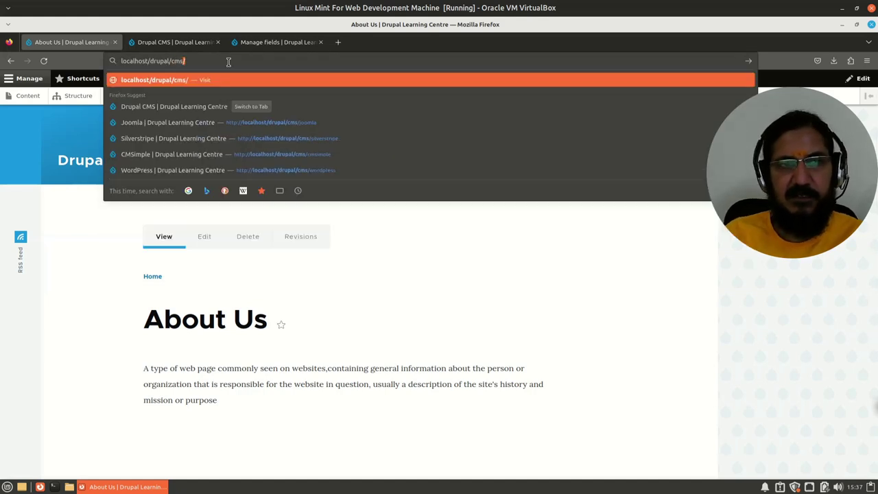
pyautogui.click(296, 122)
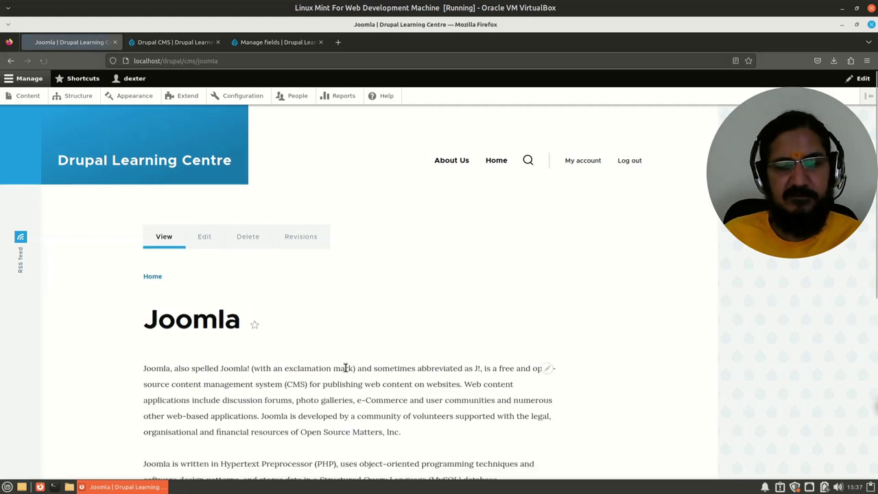
pyautogui.scroll(-5, 347, 370)
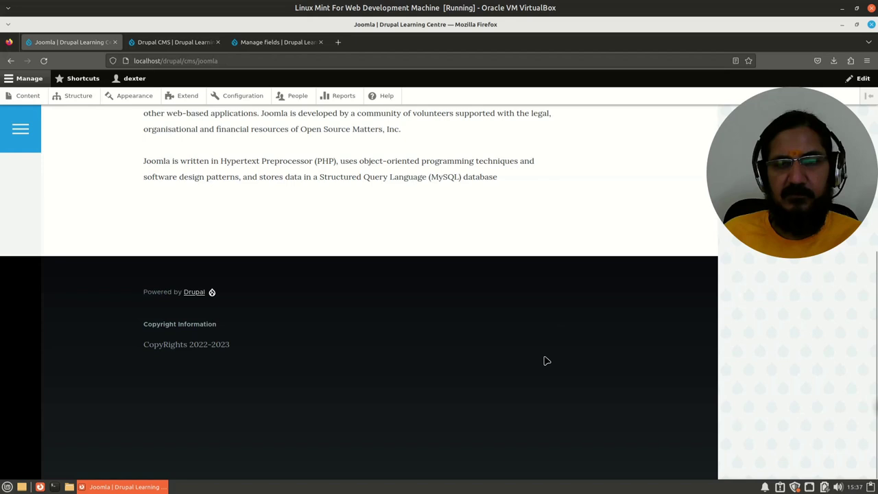
# - Reopen the Copyright Information block's configuration from the Joomla page's footer and delete all paths from its page restrictions
pyautogui.click(547, 328)
pyautogui.click(546, 342)
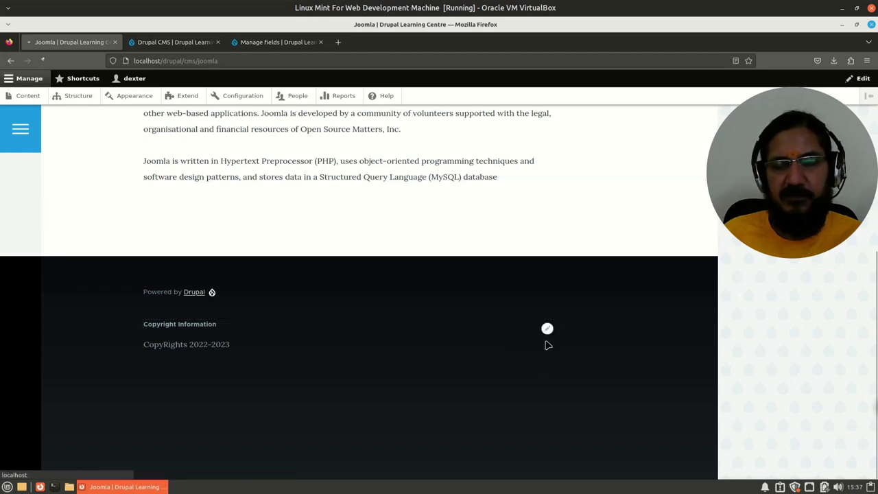
pyautogui.scroll(-2, 213, 430)
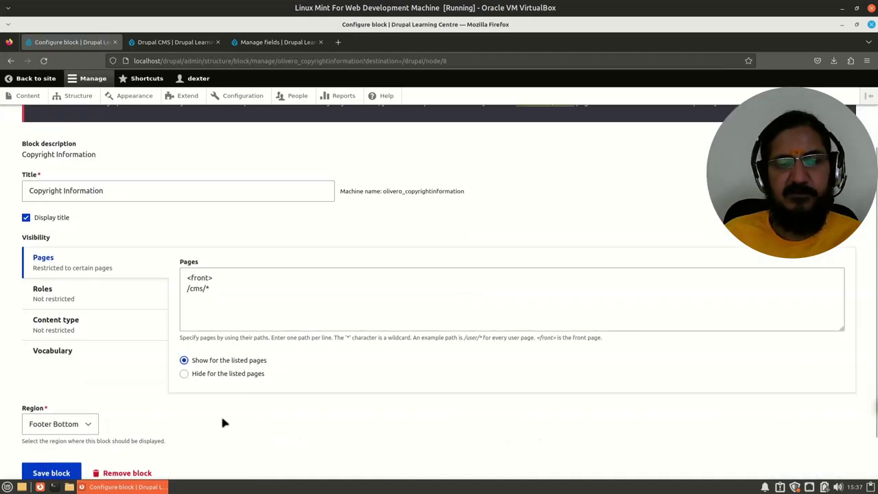
pyautogui.click(223, 278)
pyautogui.moveTo(216, 291); pyautogui.dragTo(174, 275)
pyautogui.press('BackSpace')
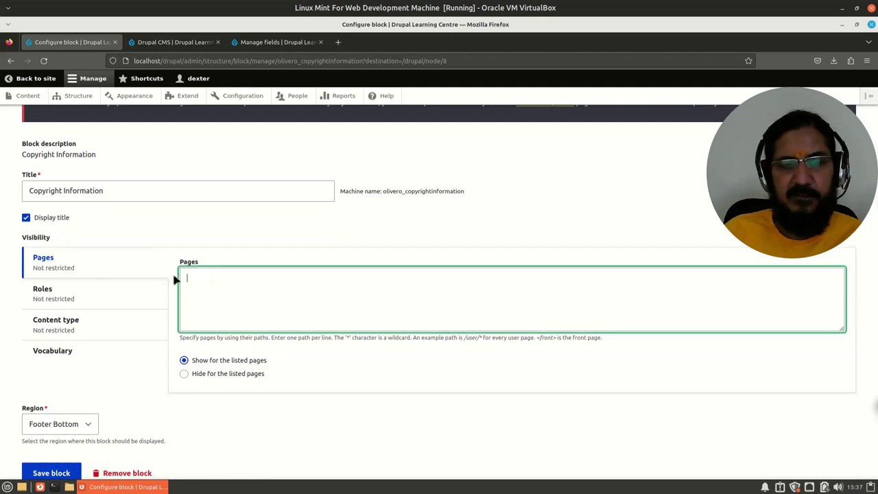
# - Restrict the Copyright Information block to the Authenticated user role and save the block
pyautogui.click(92, 299)
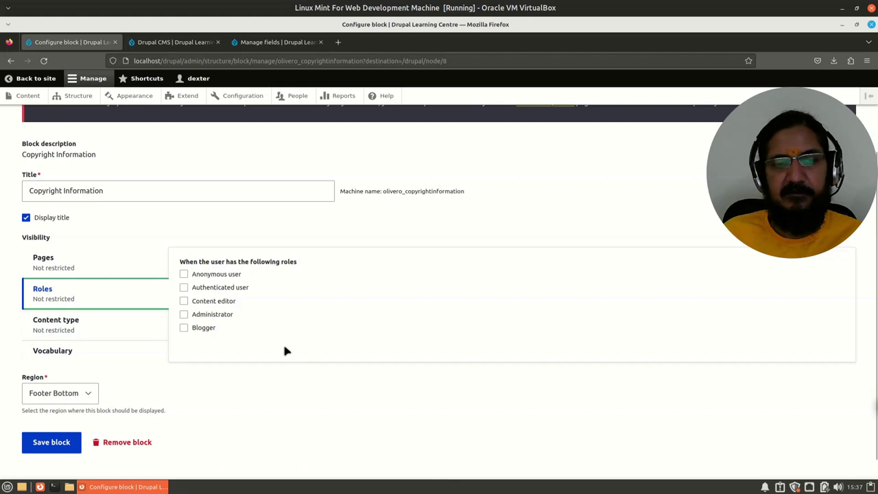
pyautogui.click(184, 287)
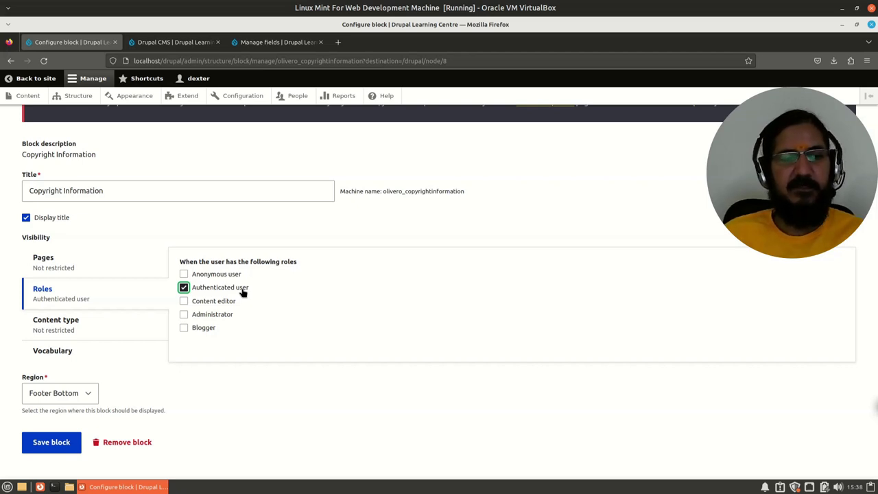
pyautogui.click(59, 444)
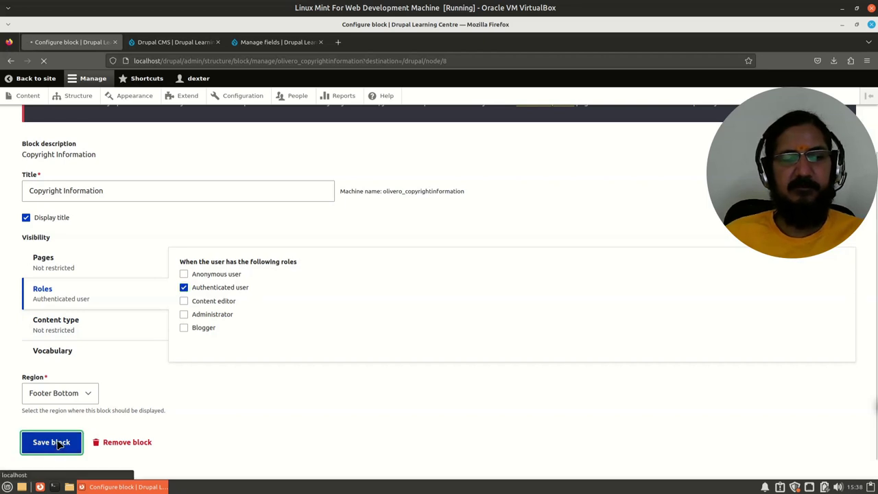
# - Check the Joomla page's footer for the Copyright Information block while logged in
pyautogui.scroll(-5, 234, 407)
pyautogui.scroll(1, 225, 403)
pyautogui.scroll(-1, 225, 404)
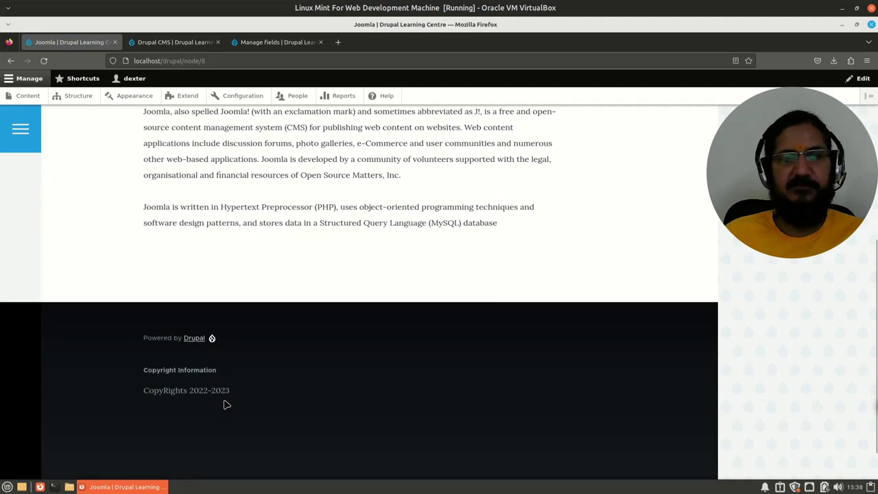
pyautogui.scroll(1, 227, 405)
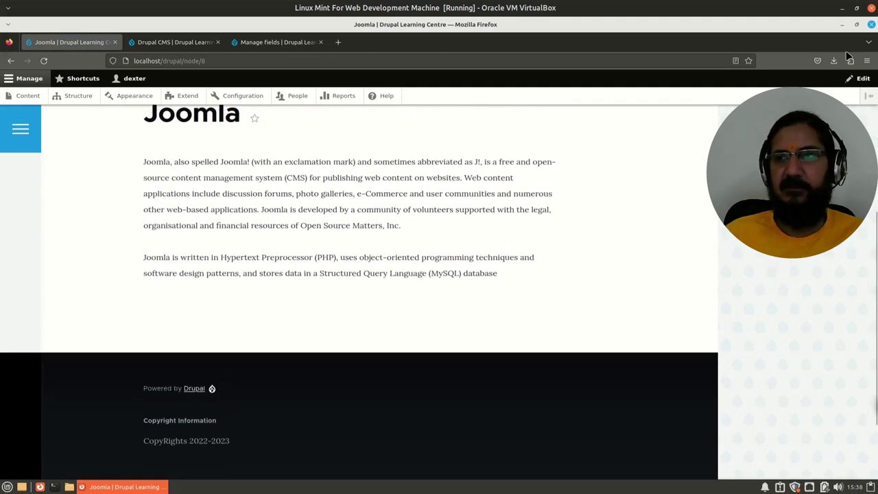
# - Load localhost/drupal/ in a new private browser window and check the home page's footer as an anonymous visitor
pyautogui.click(866, 61)
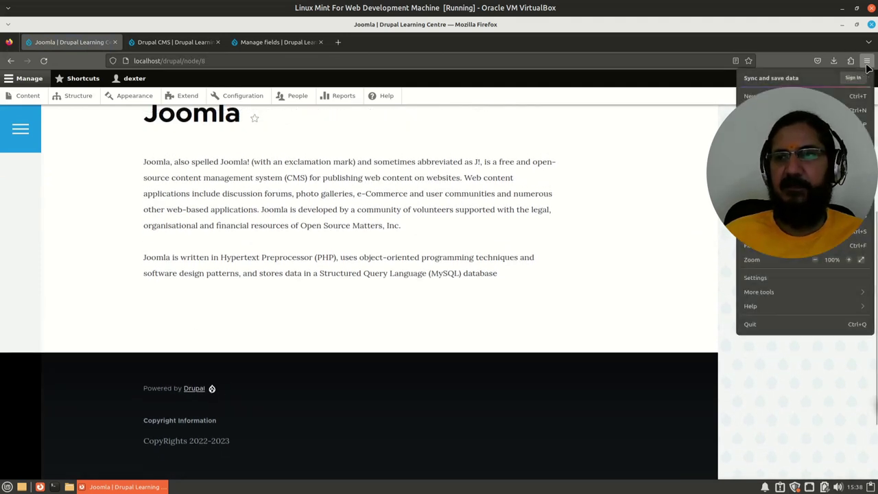
pyautogui.click(866, 127)
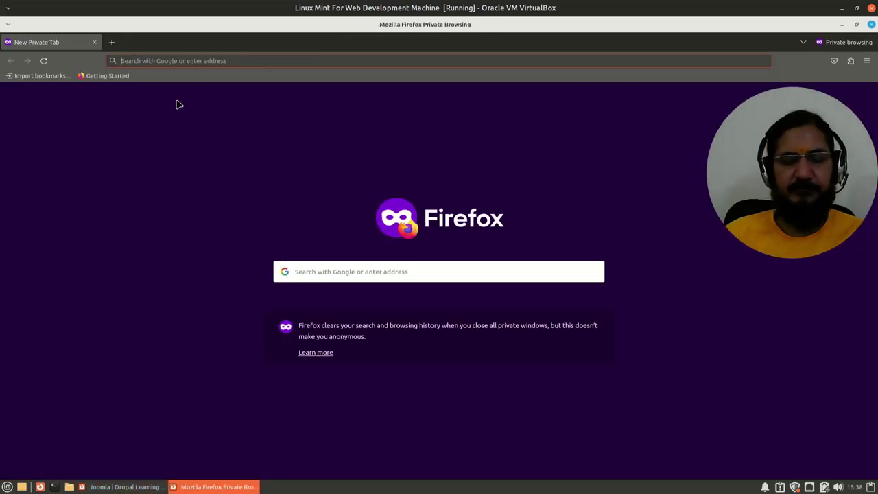
pyautogui.write('localhost/')
pyautogui.press('Return')
pyautogui.scroll(-5, 186, 167)
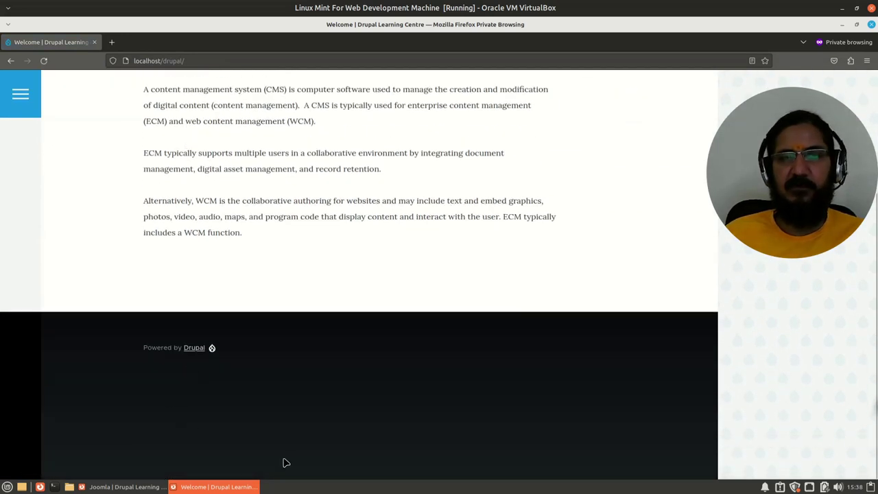
pyautogui.scroll(3, 284, 462)
pyautogui.scroll(2, 286, 463)
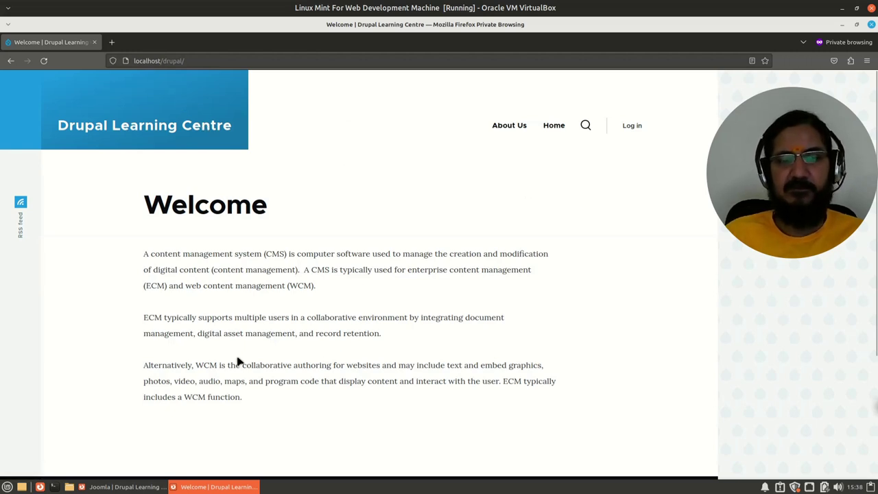
pyautogui.scroll(-1, 263, 294)
pyautogui.scroll(1, 263, 295)
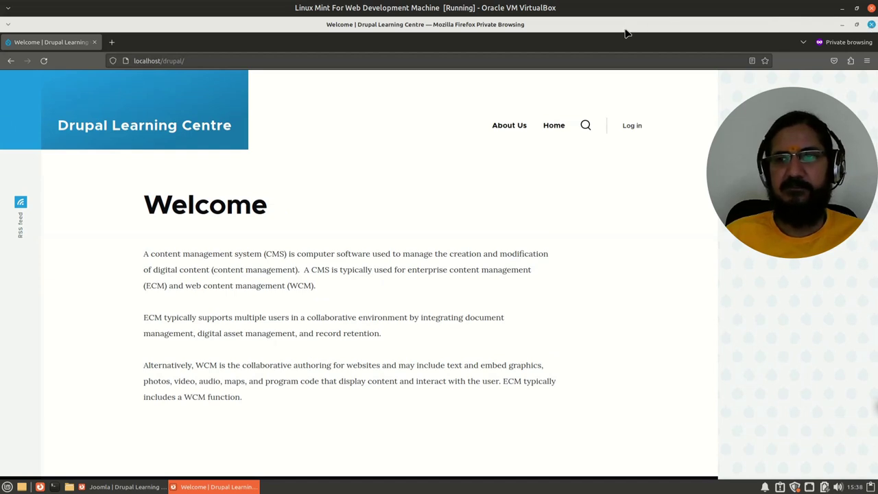
# - In the logged-in window, remove the Authenticated user restriction from the Copyright Information block's roles and save the block
pyautogui.hotkey('alt', 'Tab')
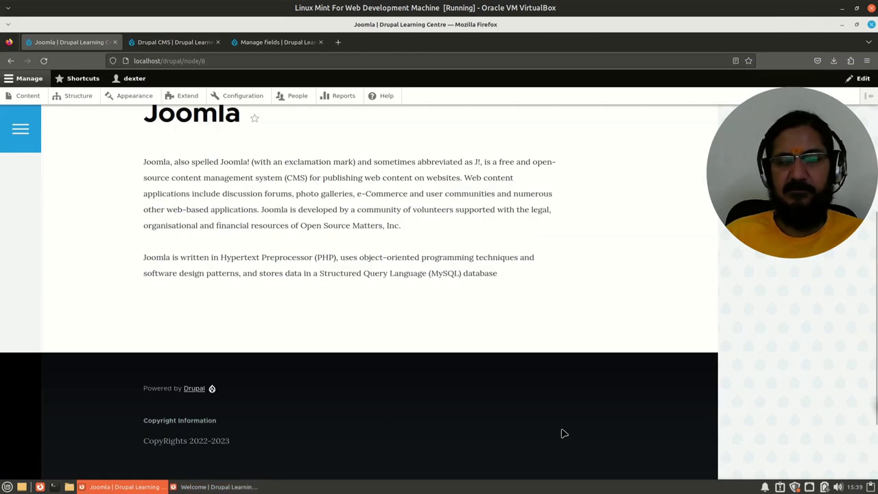
pyautogui.click(546, 424)
pyautogui.click(525, 439)
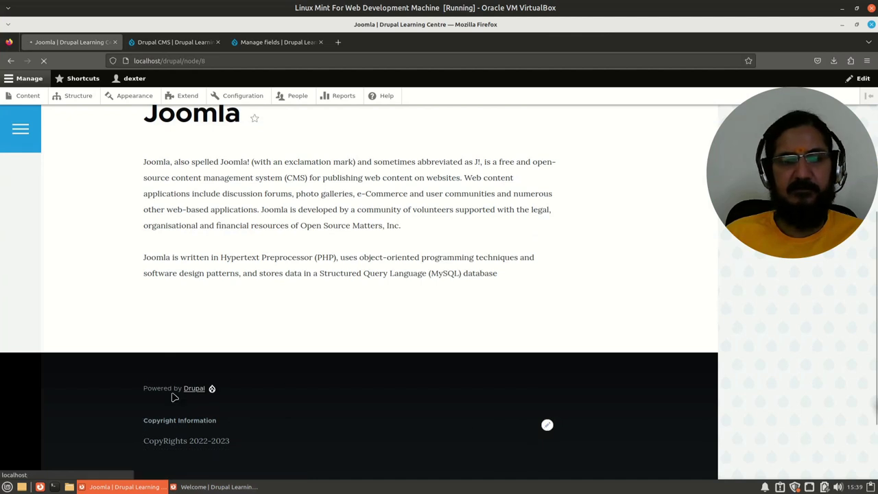
pyautogui.scroll(-1, 105, 416)
pyautogui.click(93, 343)
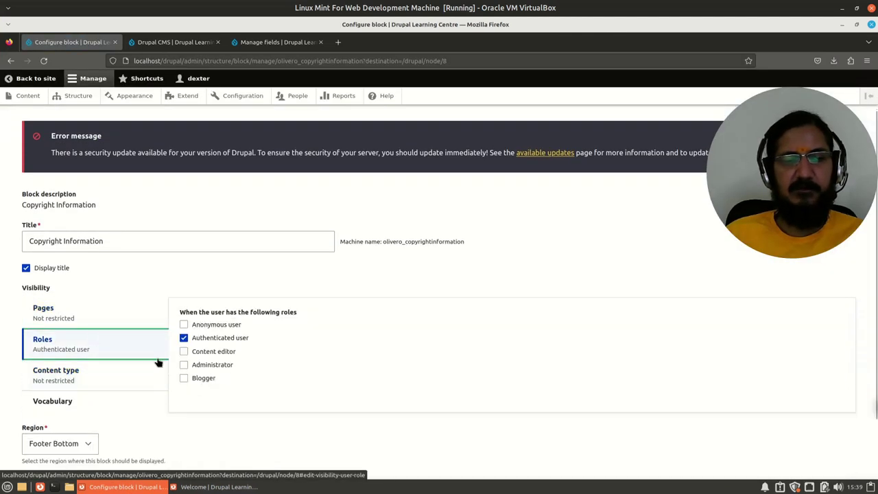
pyautogui.click(184, 338)
pyautogui.scroll(-1, 220, 432)
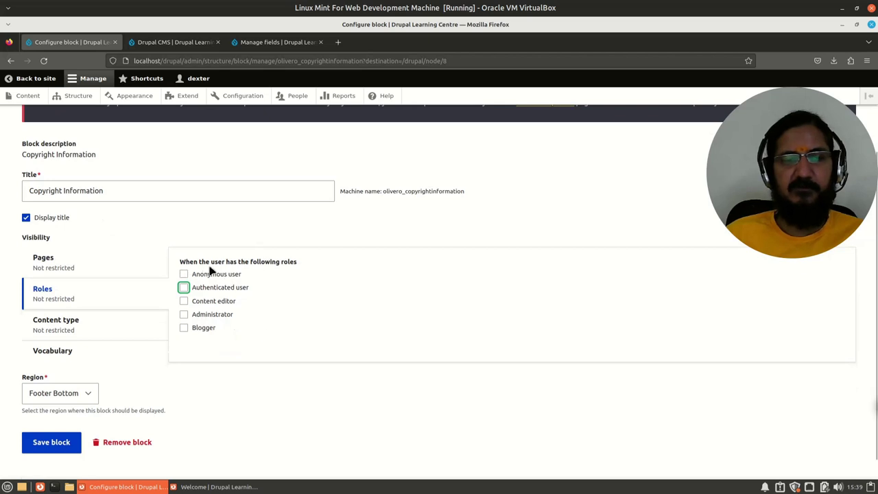
pyautogui.click(46, 443)
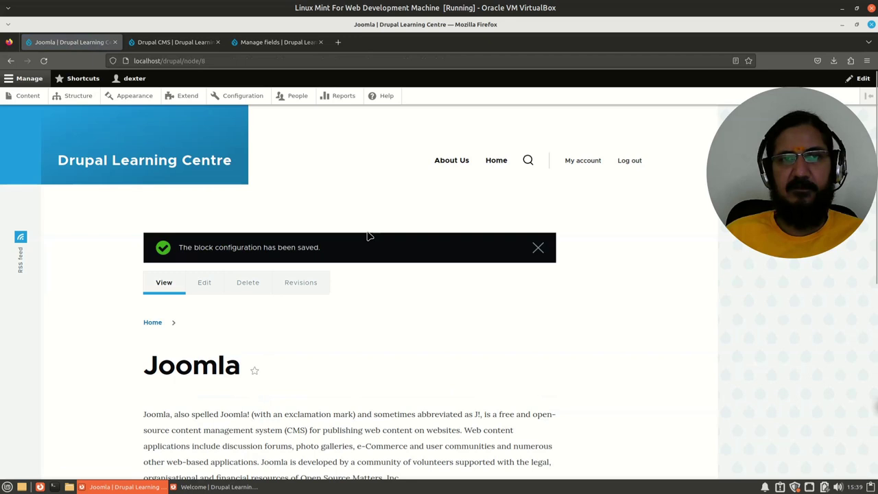
# - Reload the home page in the private window and check its footer for the Copyright Information block
pyautogui.hotkey('alt', 'Tab')
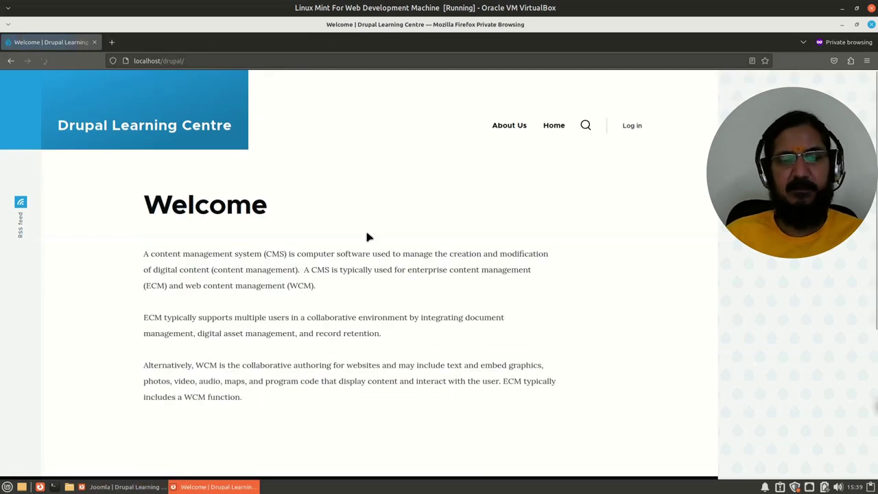
pyautogui.scroll(-5, 367, 236)
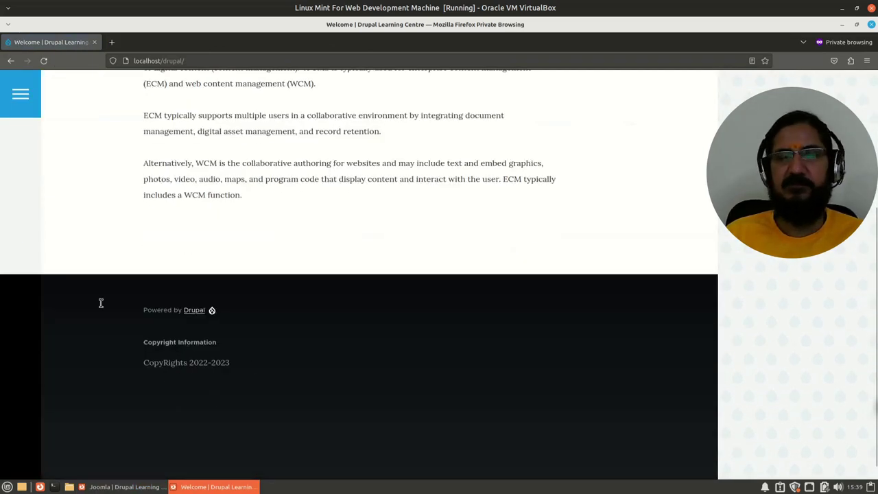
pyautogui.scroll(5, 254, 391)
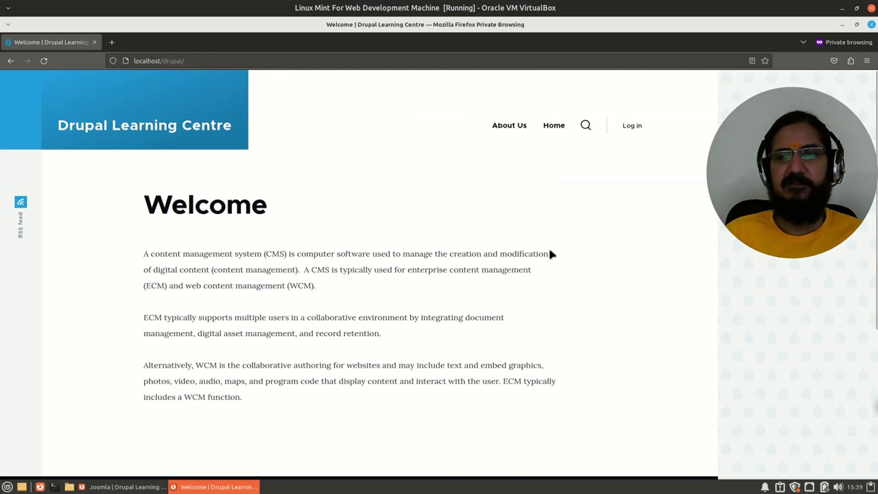
# - Return to the logged-in window and reopen the Copyright Information block's configuration from the Joomla page's footer
pyautogui.hotkey('alt', 'Tab')
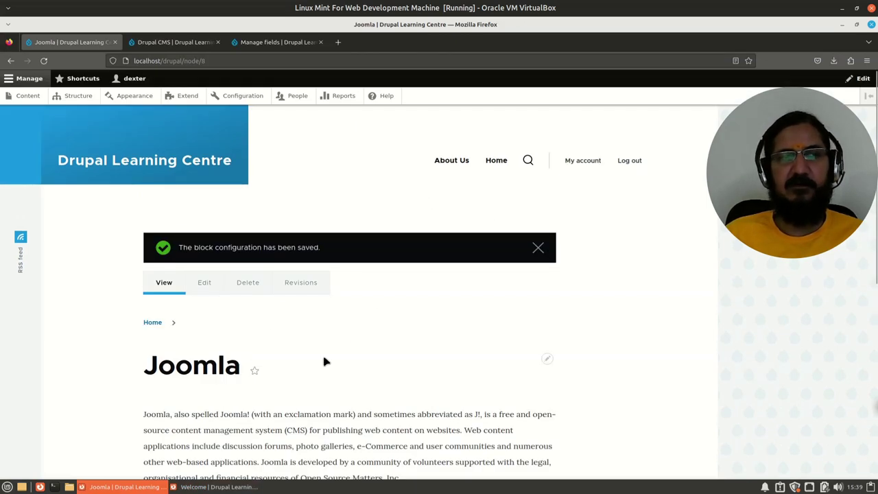
pyautogui.scroll(-3, 288, 402)
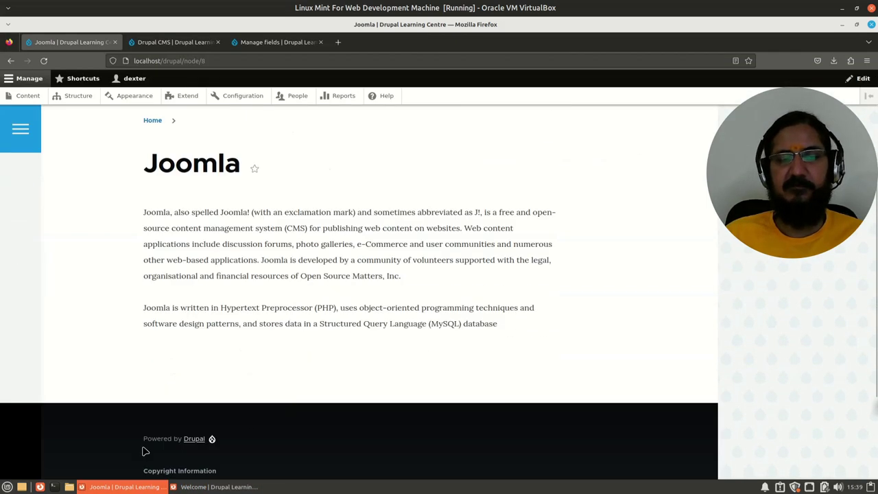
pyautogui.scroll(-2, 158, 412)
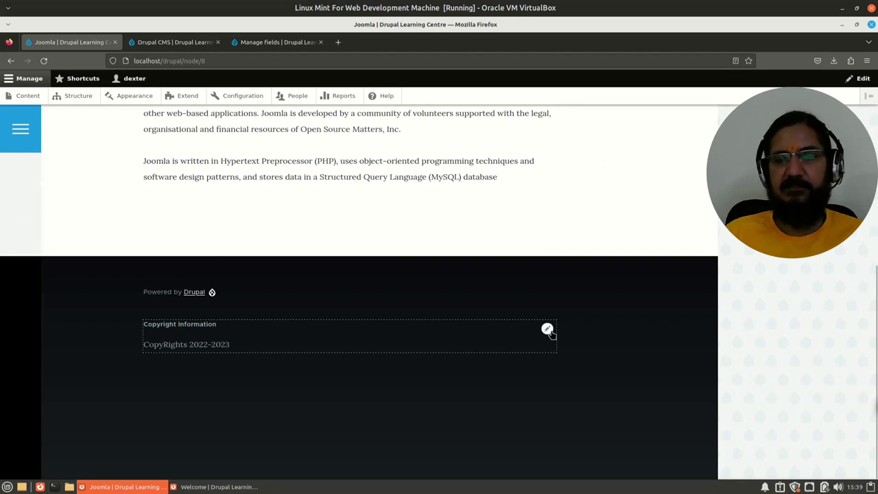
pyautogui.click(547, 330)
pyautogui.click(518, 344)
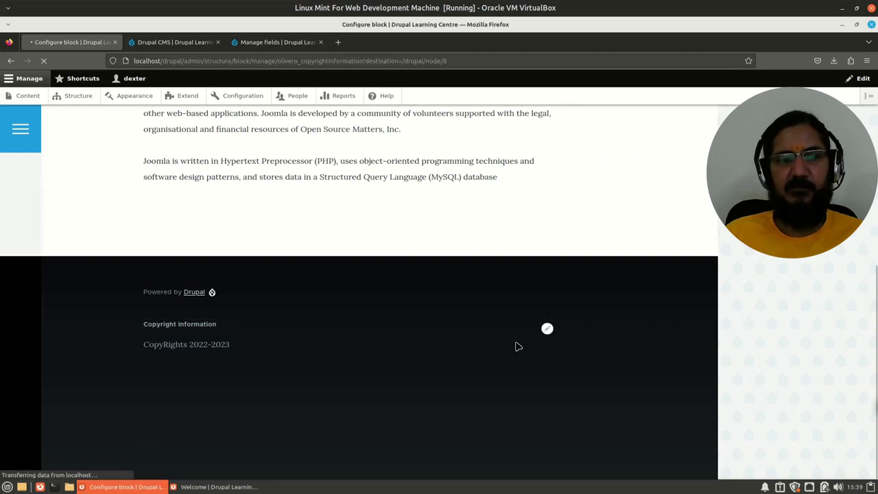
# - View the block's content type visibility options and return to its page visibility settings
pyautogui.scroll(-1, 341, 318)
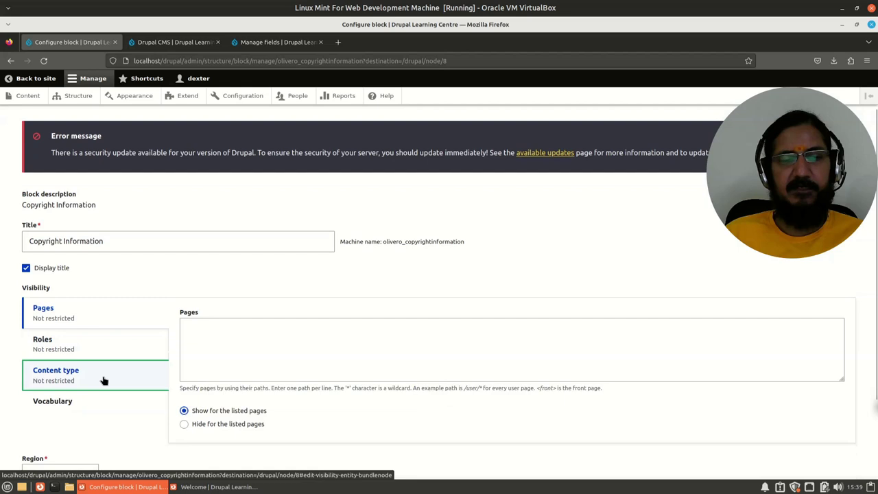
pyautogui.click(104, 381)
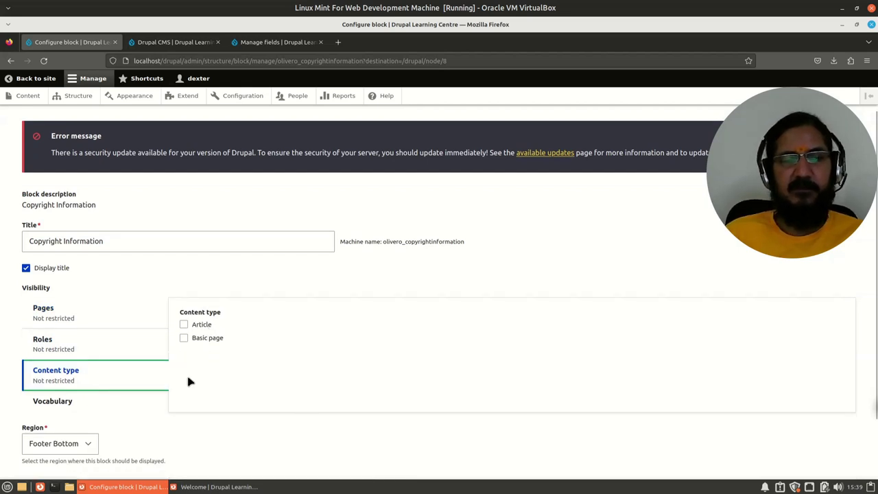
pyautogui.click(105, 328)
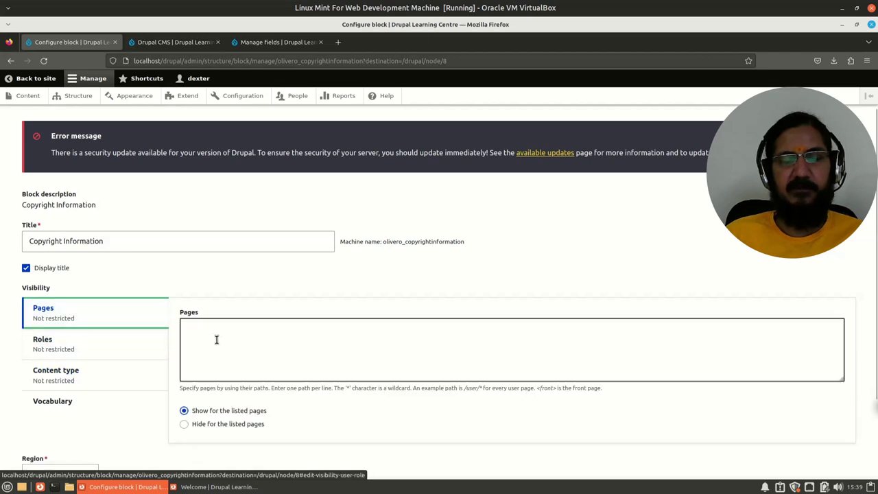
# - Restrict the Copyright Information block to the Article content type, save it, and check the Joomla page for the block
pyautogui.click(91, 381)
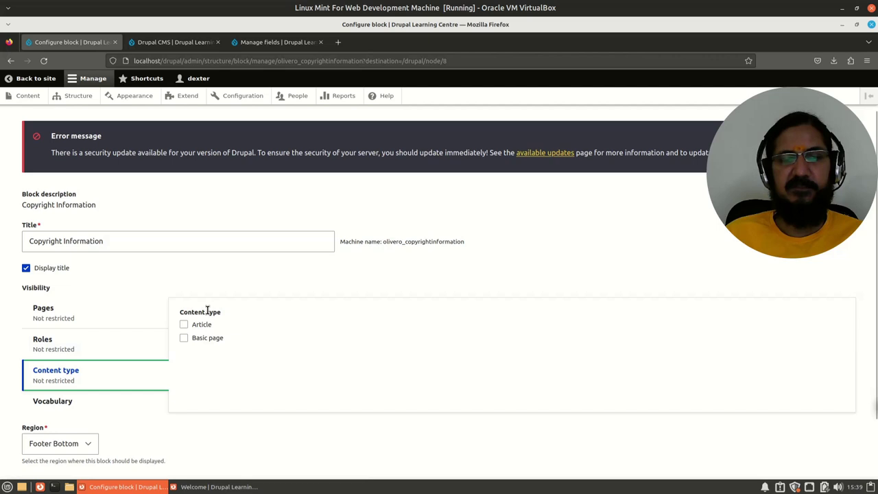
pyautogui.click(184, 324)
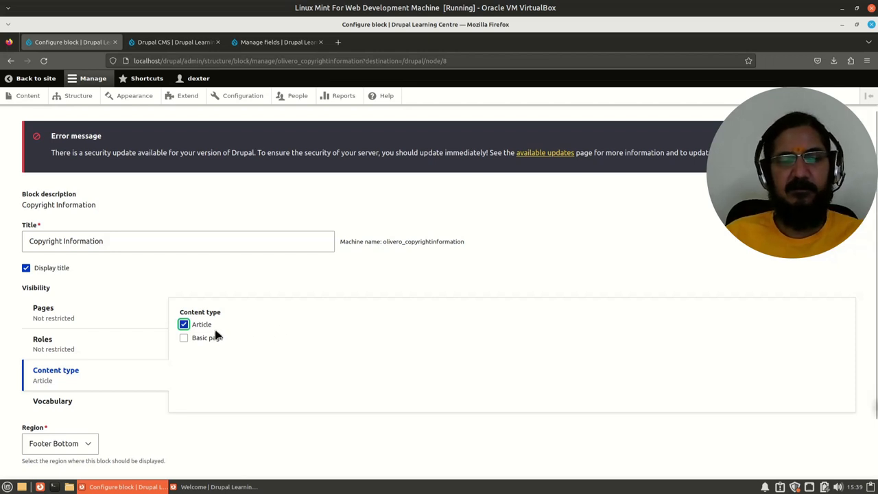
pyautogui.scroll(-2, 198, 391)
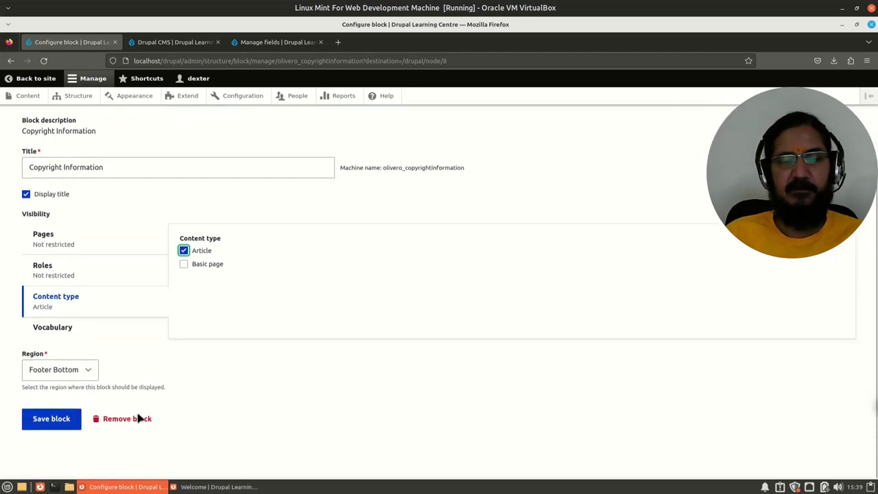
pyautogui.click(55, 420)
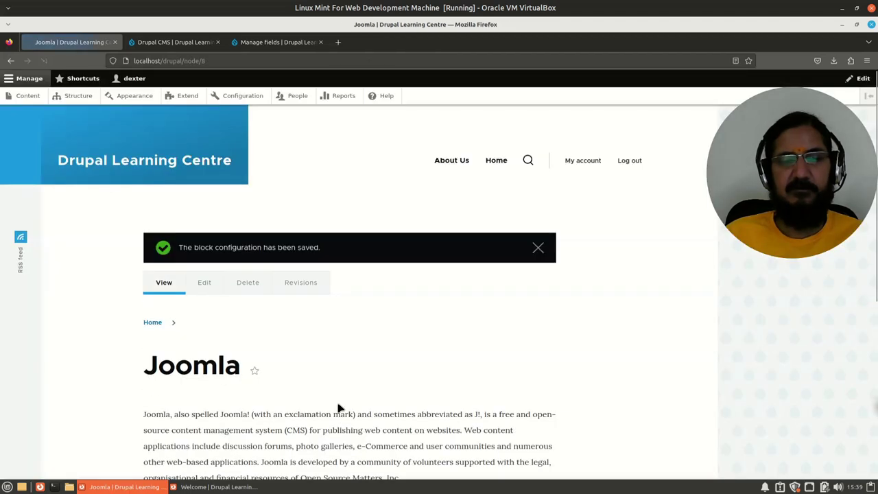
pyautogui.scroll(-4, 338, 409)
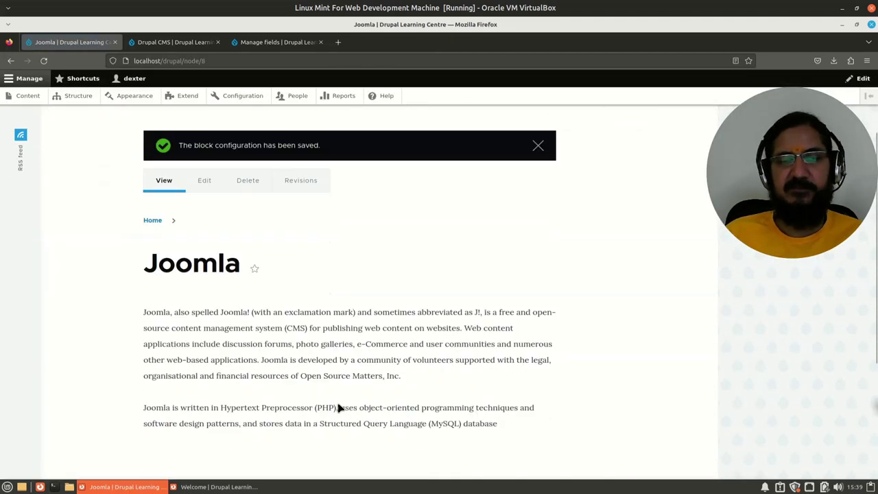
pyautogui.scroll(5, 250, 432)
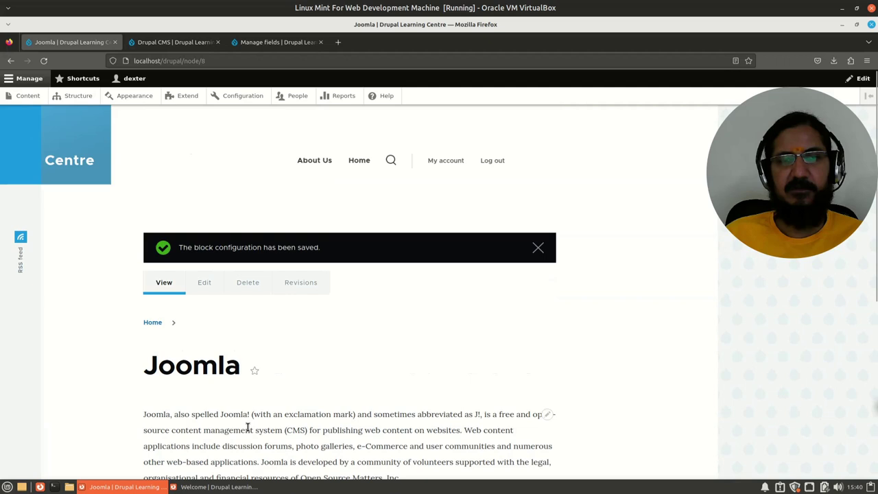
pyautogui.moveTo(183, 61); pyautogui.dragTo(236, 64)
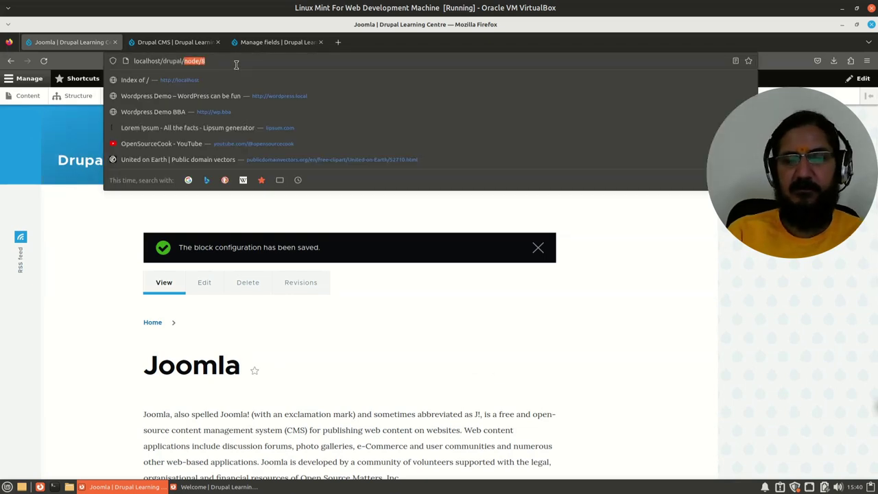
pyautogui.write('cms/')
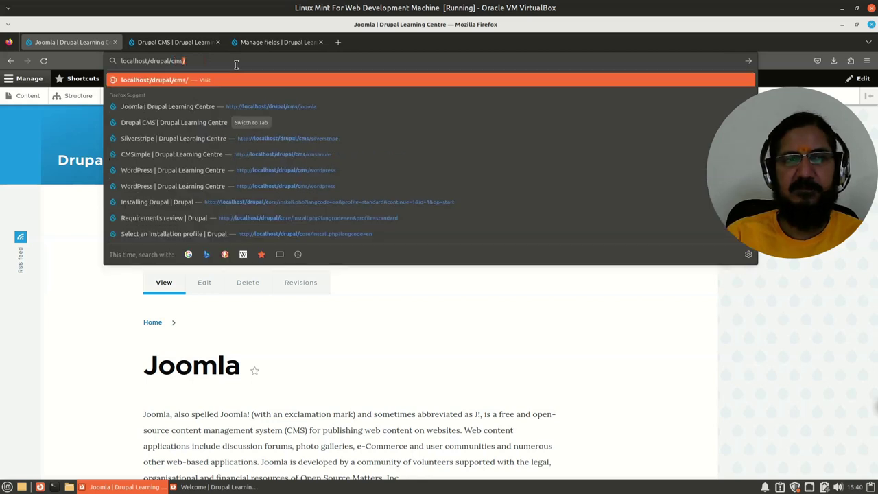
pyautogui.write('me')
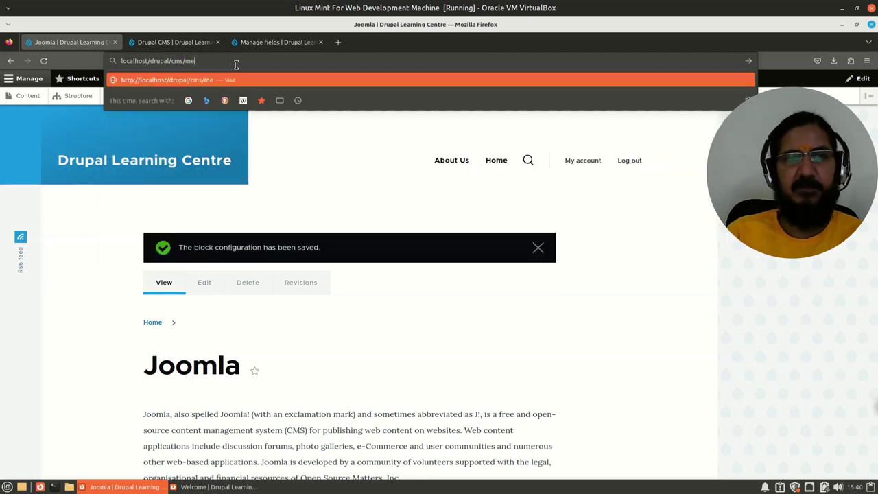
pyautogui.press('BackSpace')
pyautogui.press('BackSpace')
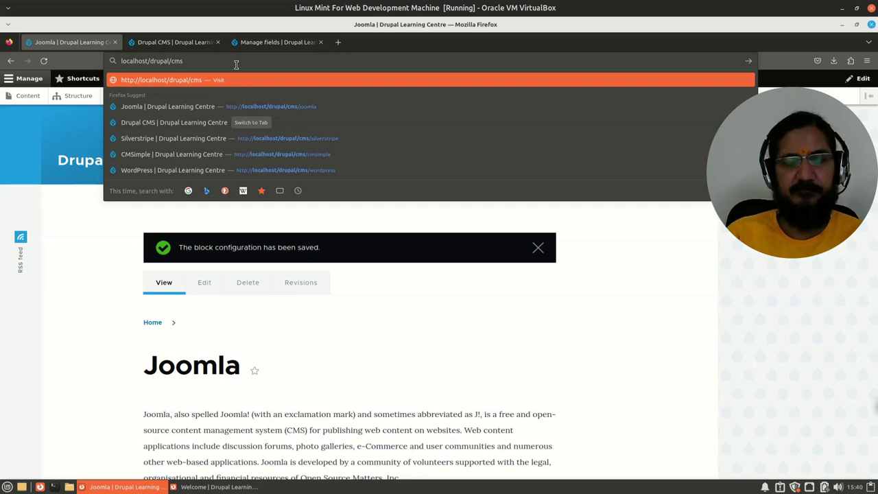
pyautogui.write('/')
pyautogui.press('BackSpace')
pyautogui.press('BackSpace')
pyautogui.press('BackSpace')
pyautogui.press('BackSpace')
pyautogui.press('BackSpace')
pyautogui.press('BackSpace')
pyautogui.press('BackSpace')
pyautogui.press('BackSpace')
pyautogui.press('BackSpace')
pyautogui.press('BackSpace')
pyautogui.press('BackSpace')
pyautogui.press('BackSpace')
pyautogui.press('BackSpace')
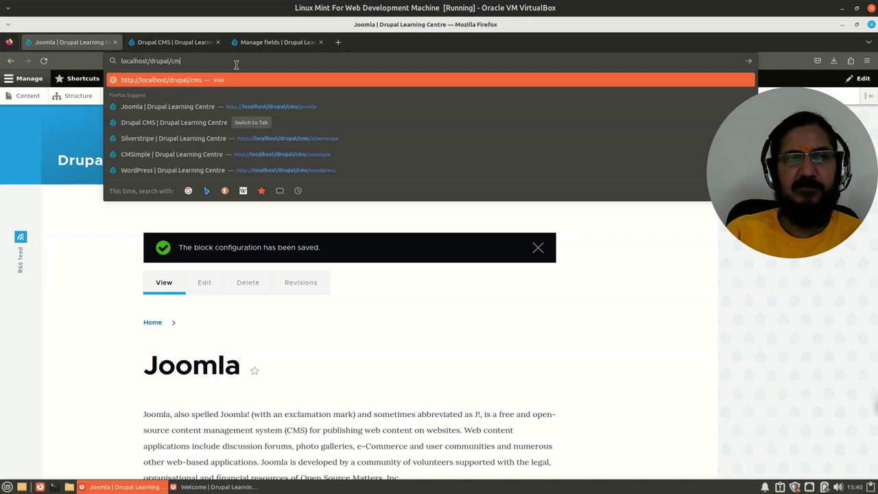
pyautogui.click(108, 321)
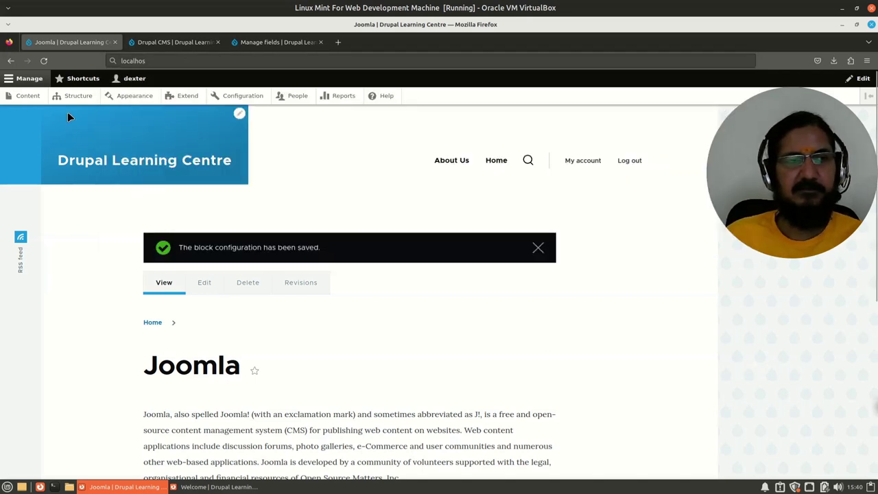
# - Open the Media Wiki article from the site's content list and start editing it
pyautogui.click(27, 95)
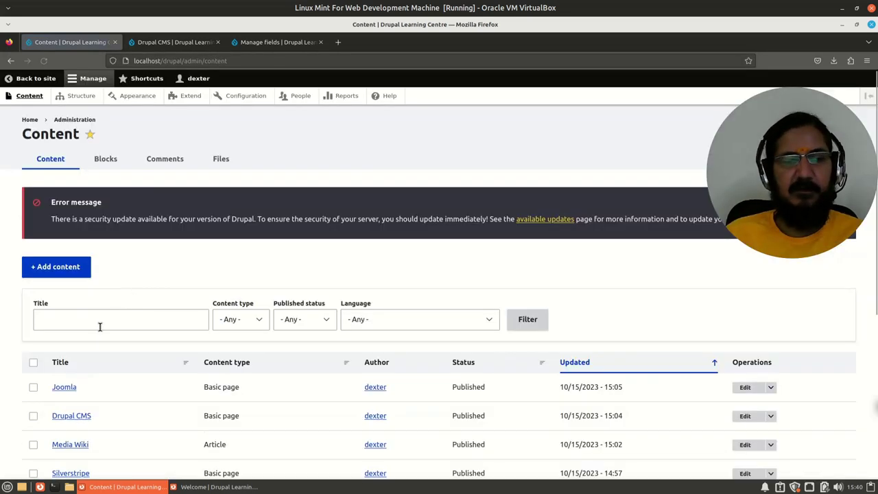
pyautogui.scroll(-3, 96, 343)
pyautogui.click(77, 346)
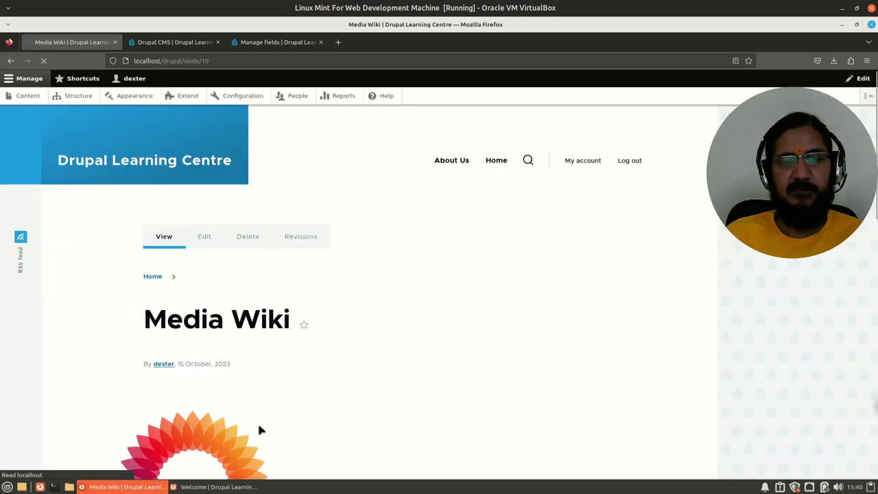
pyautogui.scroll(-1, 231, 245)
pyautogui.click(204, 186)
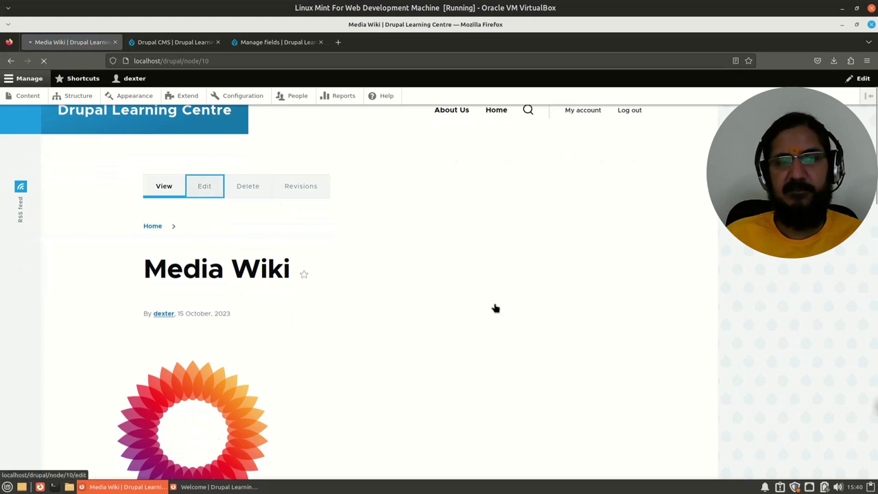
# - Set the Media Wiki article's URL alias to /cms/mediawiki and save the article
pyautogui.scroll(-3, 497, 308)
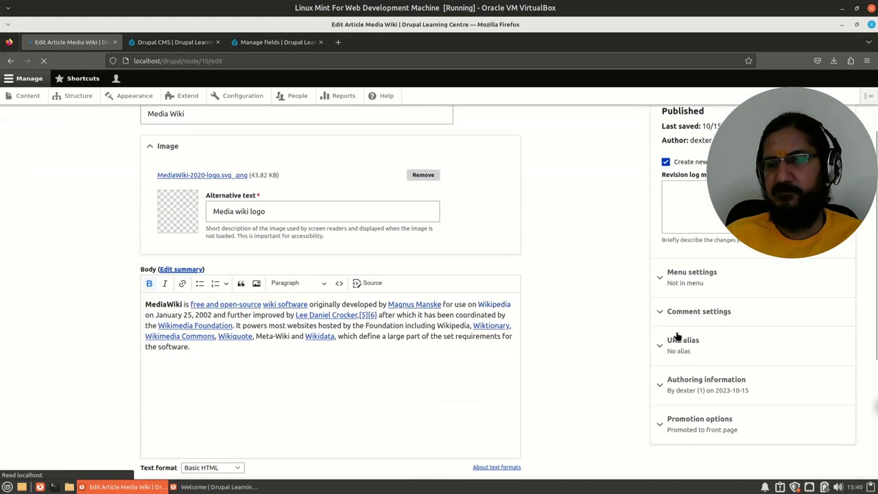
pyautogui.click(681, 343)
pyautogui.click(696, 395)
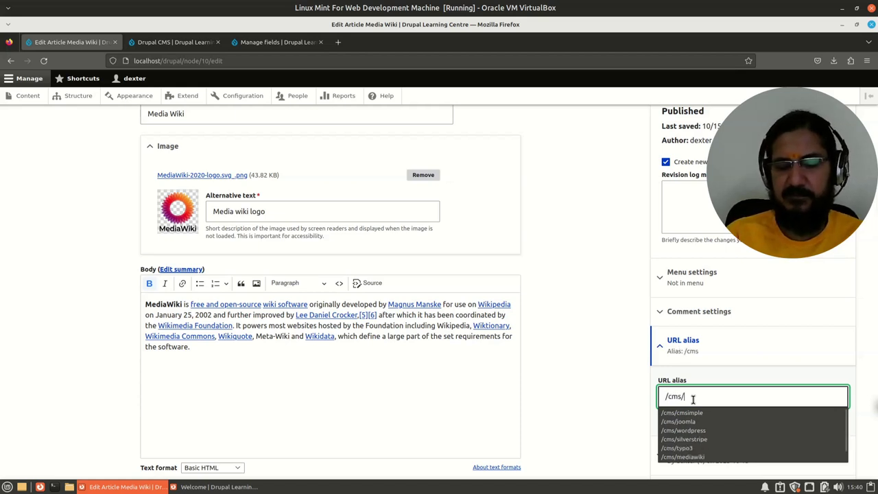
pyautogui.write('med')
pyautogui.click(701, 413)
pyautogui.scroll(-4, 625, 430)
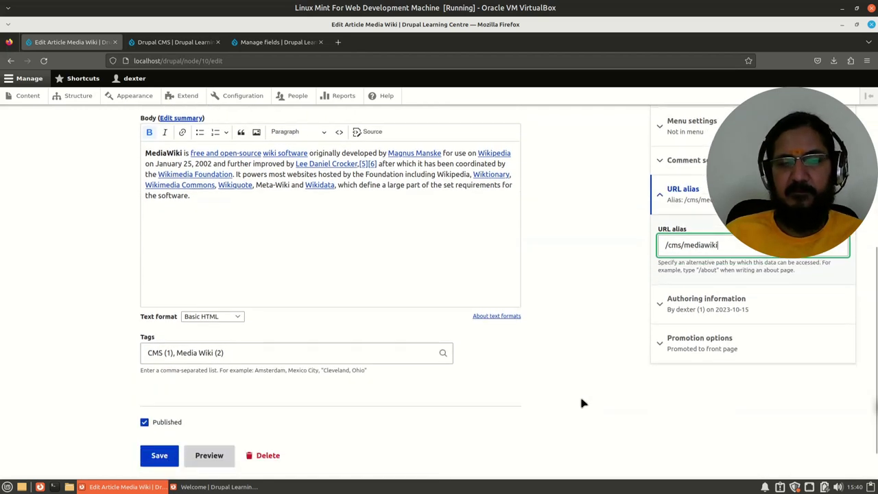
pyautogui.scroll(4, 288, 255)
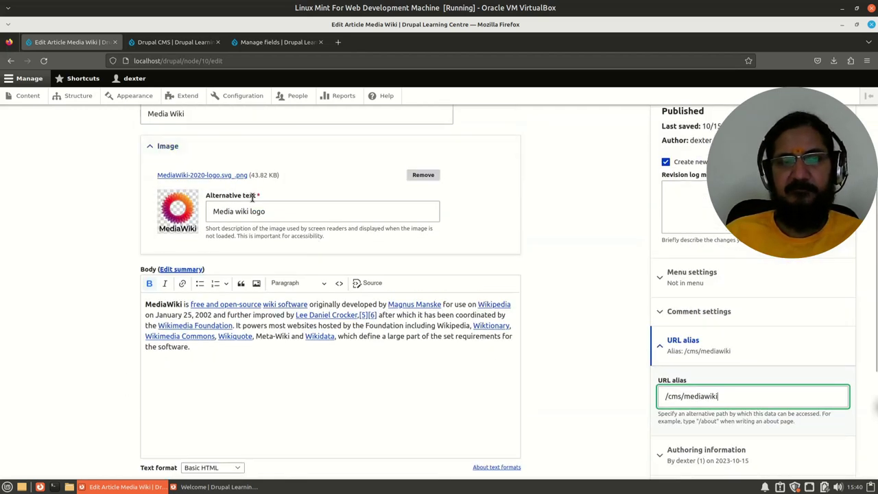
pyautogui.scroll(-5, 103, 336)
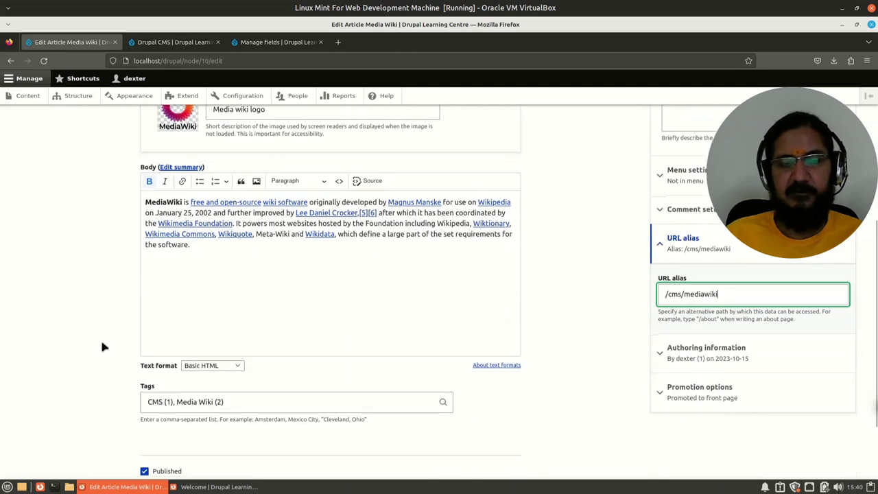
pyautogui.click(159, 409)
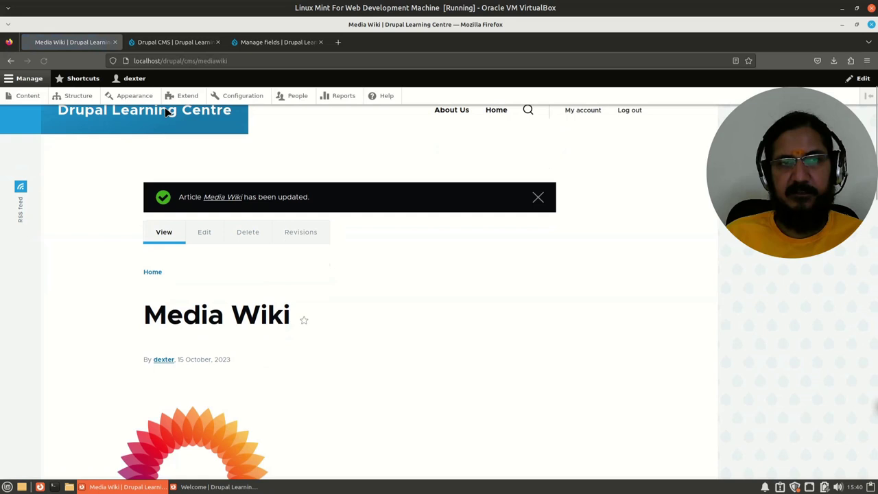
# - Check the footers of the Media Wiki article and the Drupal CMS page for the Copyright Information block
pyautogui.scroll(-10, 404, 309)
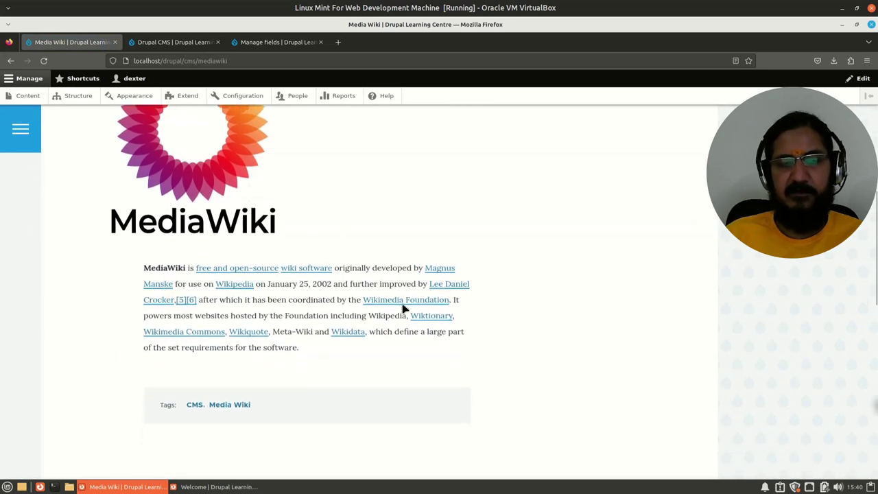
pyautogui.scroll(-4, 398, 312)
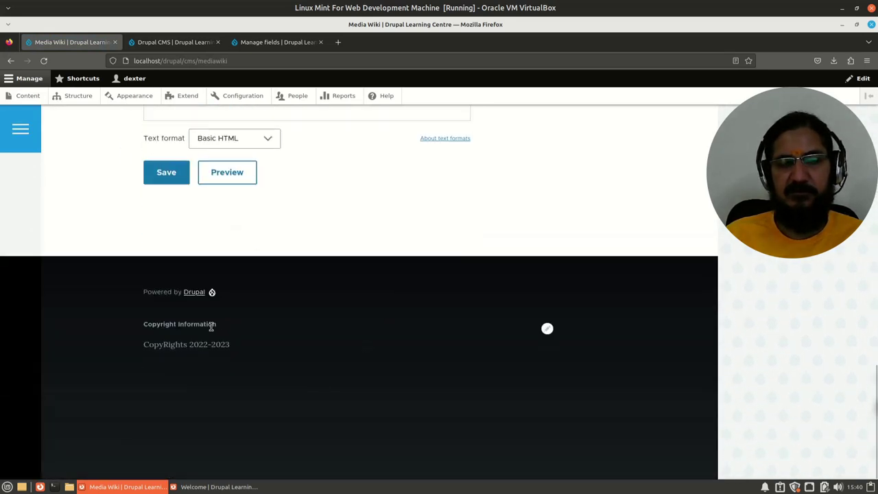
pyautogui.scroll(3, 290, 415)
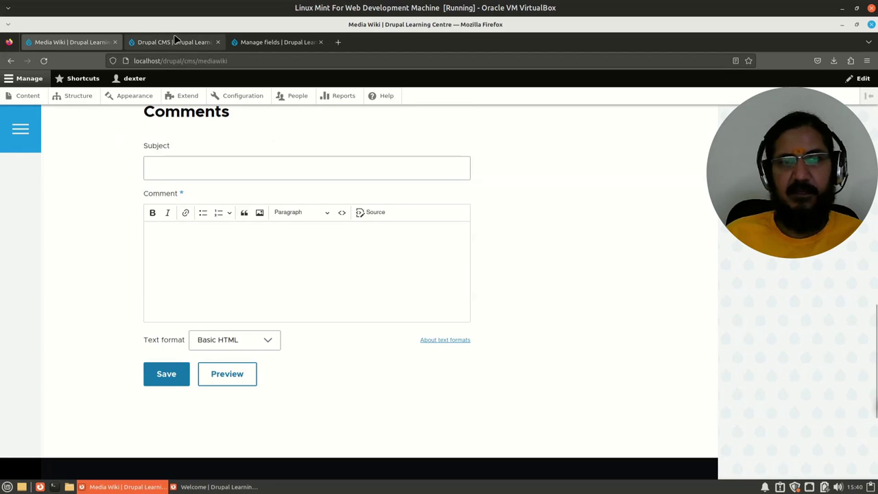
pyautogui.click(176, 41)
pyautogui.scroll(-5, 463, 329)
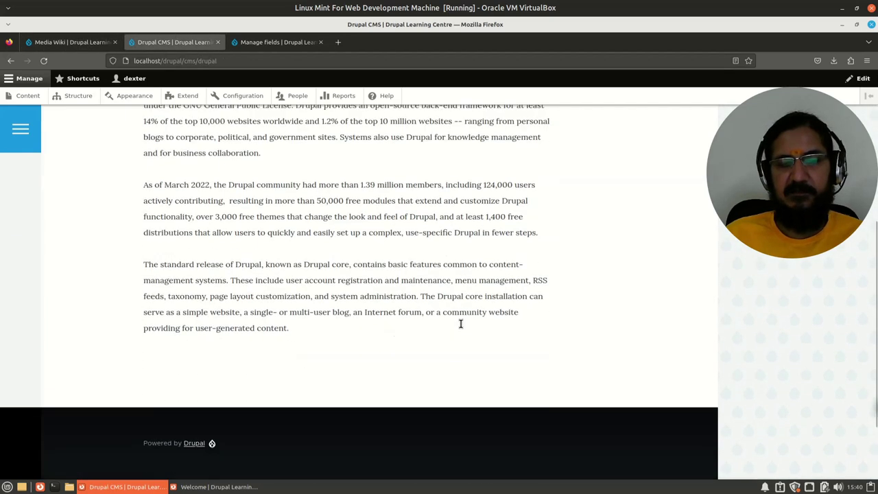
pyautogui.scroll(5, 462, 329)
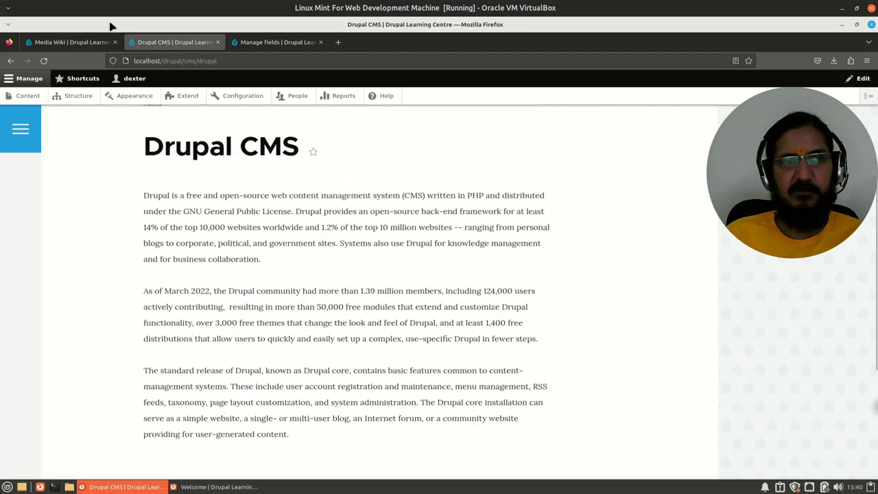
# - Reopen the Copyright Information block's configuration from the Media Wiki page's footer and show its content type visibility settings
pyautogui.click(94, 42)
pyautogui.scroll(-2, 261, 411)
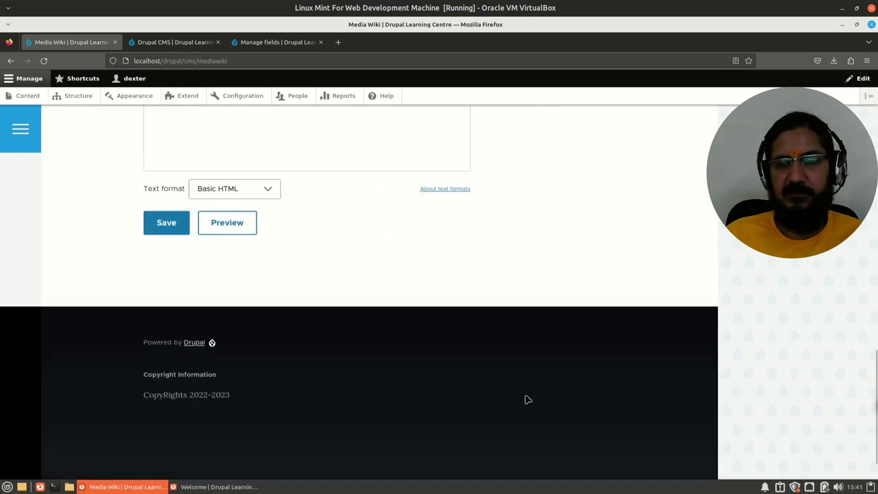
pyautogui.click(548, 380)
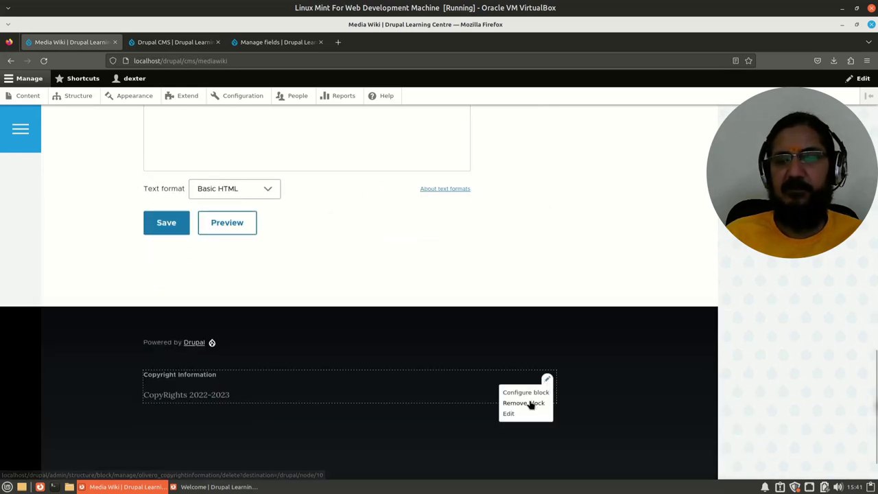
pyautogui.click(527, 392)
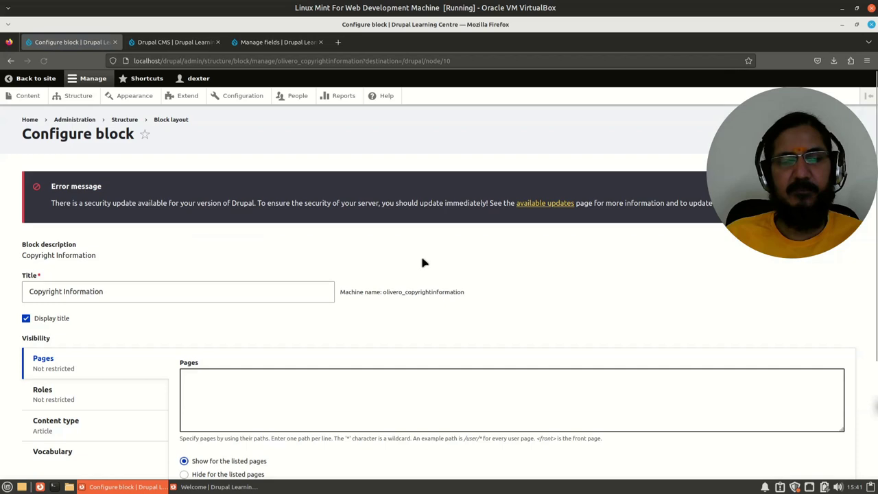
pyautogui.scroll(-1, 98, 375)
pyautogui.click(102, 375)
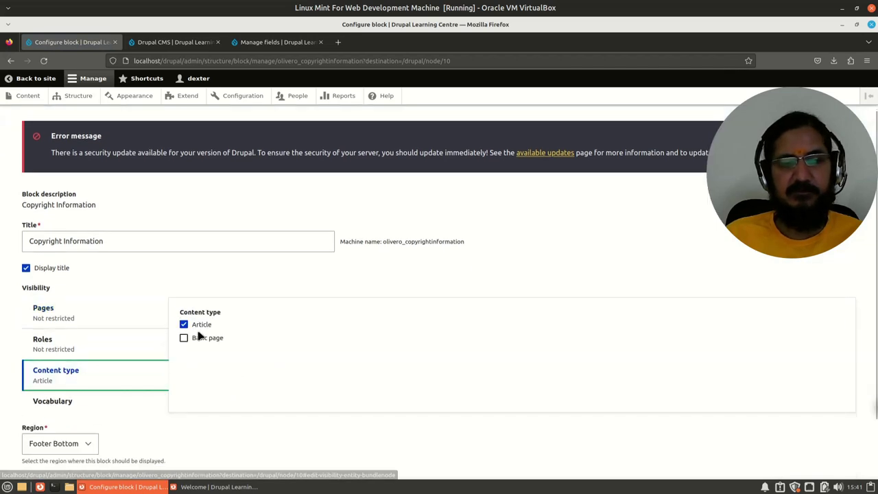
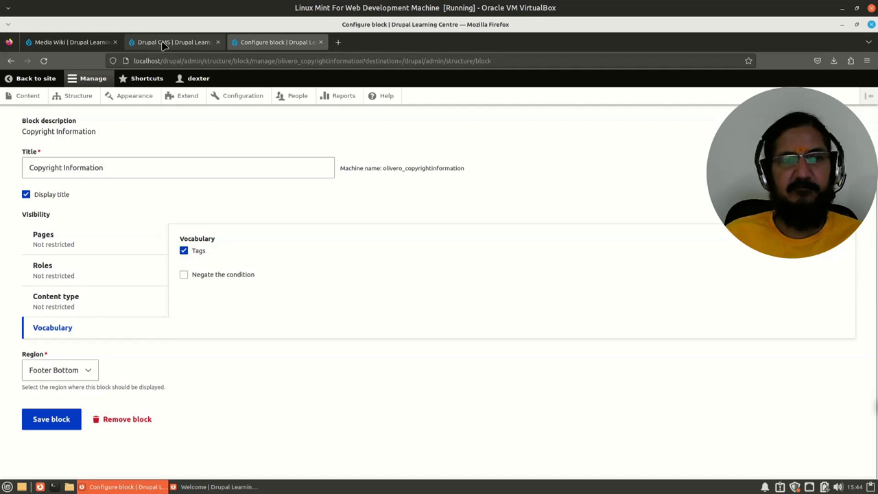
# - Open the Media Wiki article from the site's content list
pyautogui.click(165, 45)
pyautogui.scroll(3, 228, 277)
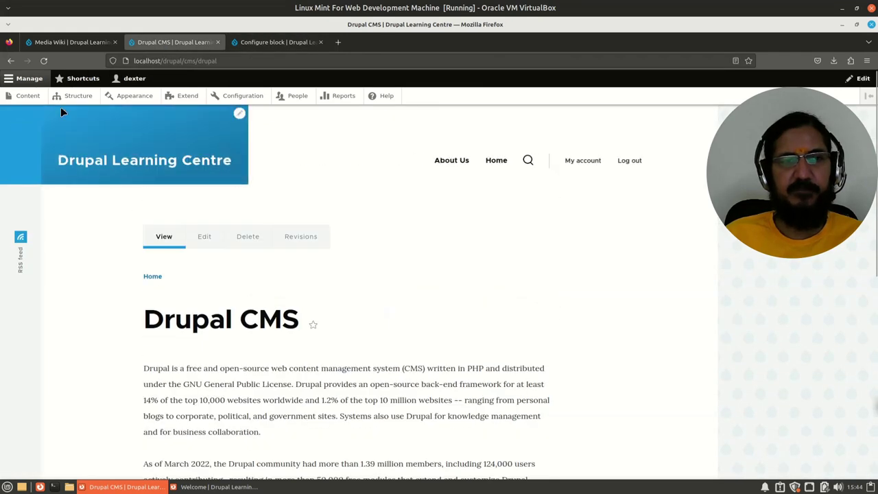
pyautogui.click(33, 96)
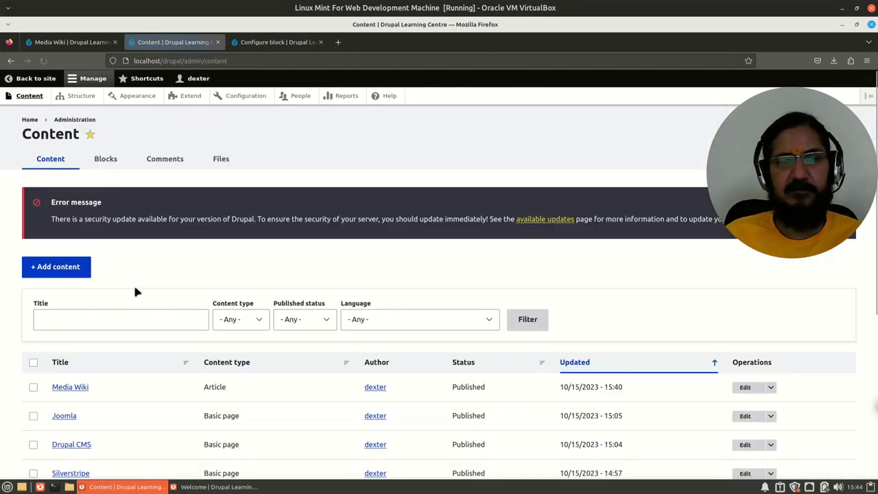
pyautogui.scroll(-3, 148, 425)
pyautogui.click(78, 292)
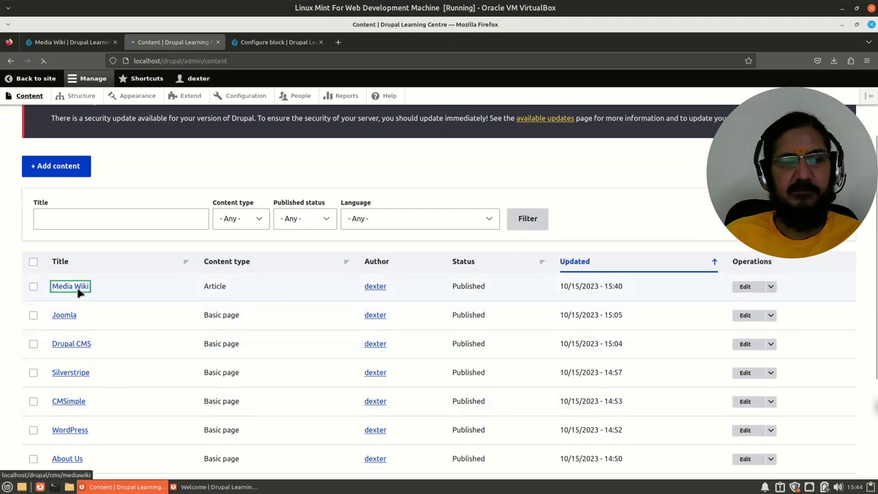
# - Check the Media Wiki article's tags and look for the Copyright Information block in its footer
pyautogui.scroll(-8, 156, 381)
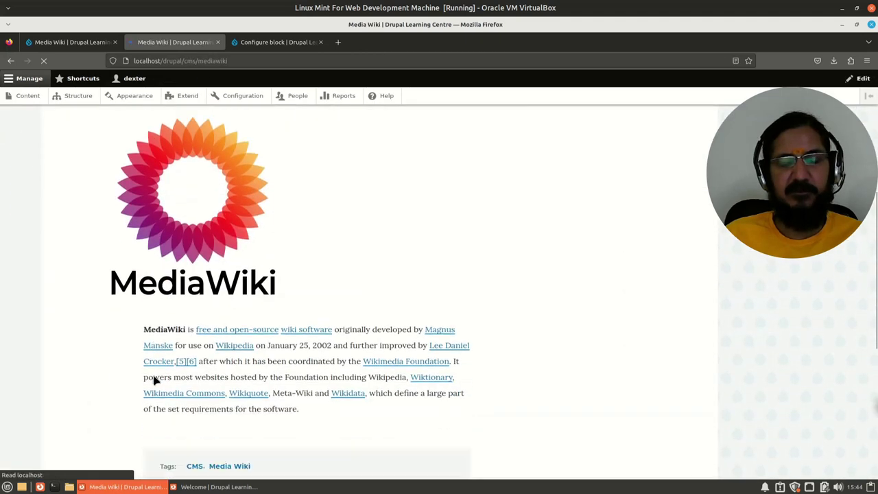
pyautogui.scroll(-5, 155, 379)
pyautogui.scroll(-3, 221, 314)
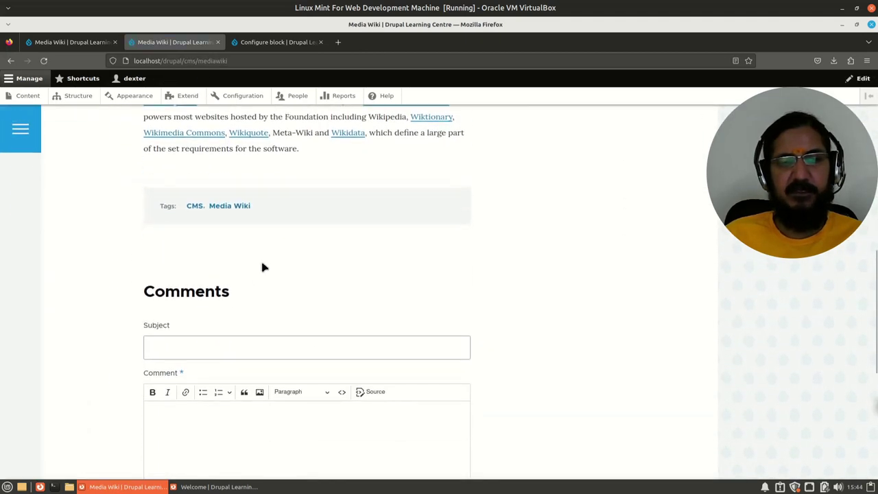
pyautogui.scroll(3, 213, 268)
pyautogui.scroll(-12, 247, 405)
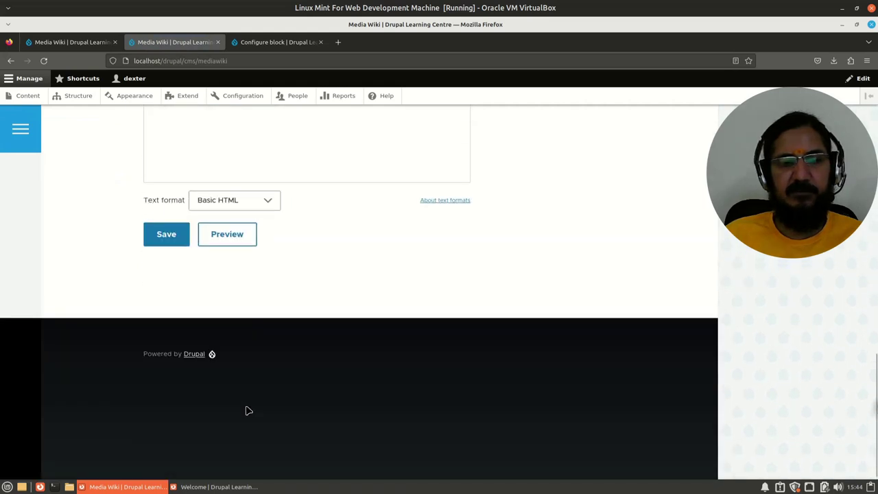
pyautogui.scroll(10, 247, 406)
# - Compare the Copyright Information block's vocabulary visibility setting with the tags on the Media Wiki article
pyautogui.click(259, 44)
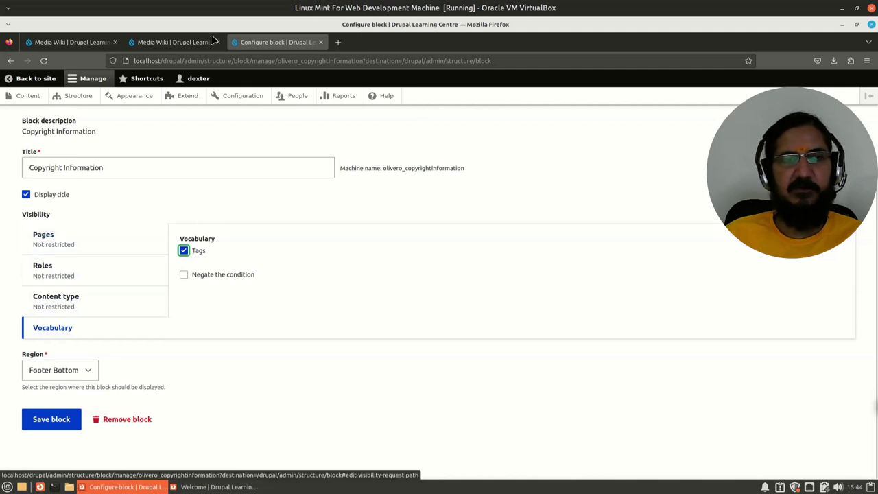
pyautogui.click(175, 43)
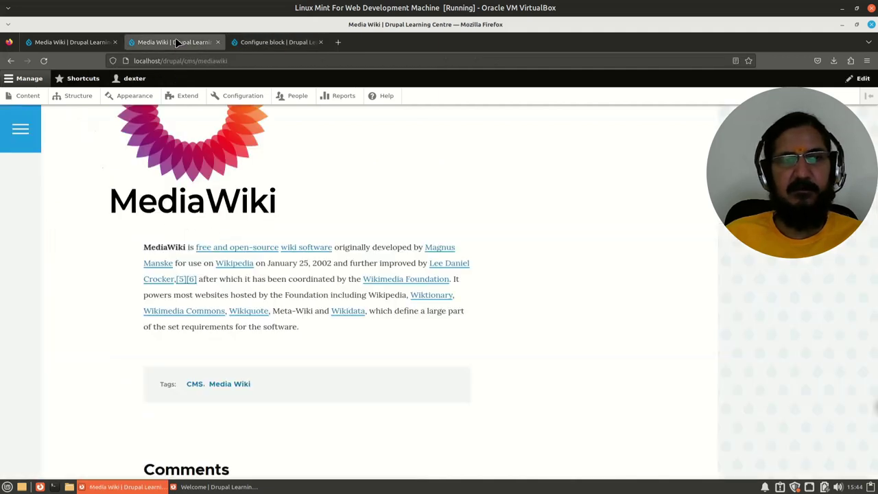
pyautogui.scroll(-3, 130, 405)
pyautogui.scroll(-2, 130, 405)
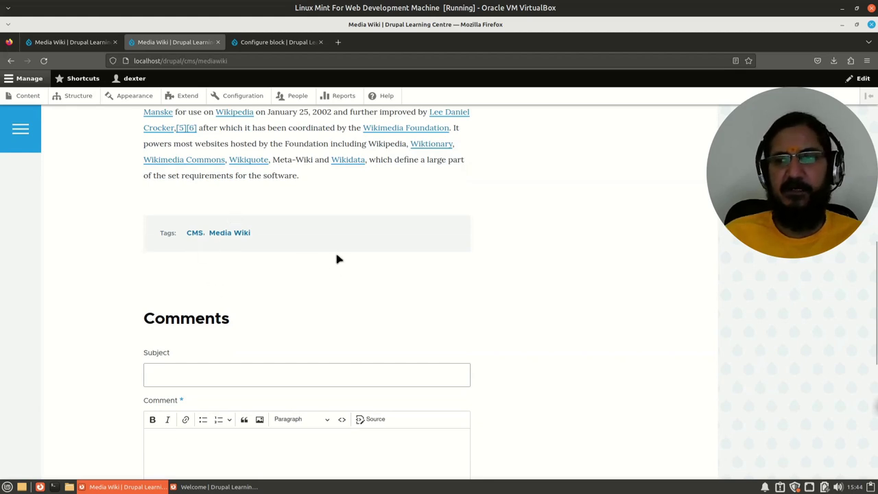
pyautogui.scroll(4, 419, 364)
pyautogui.scroll(2, 422, 365)
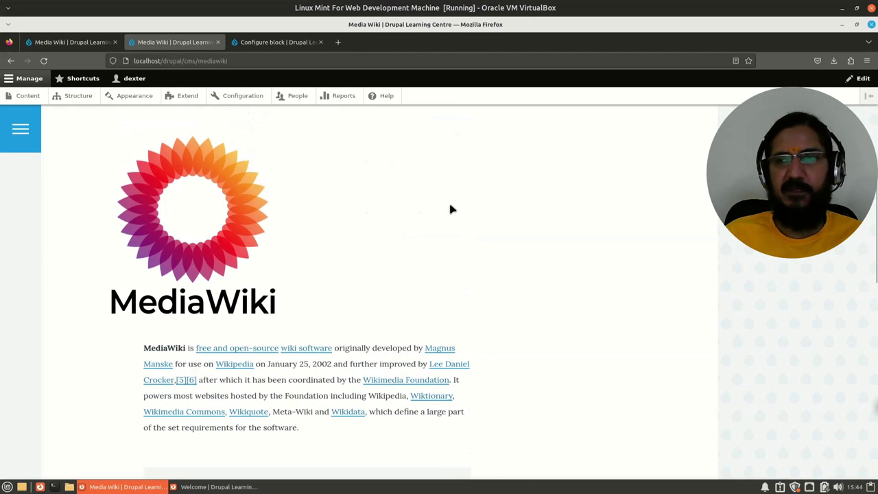
pyautogui.scroll(-3, 511, 257)
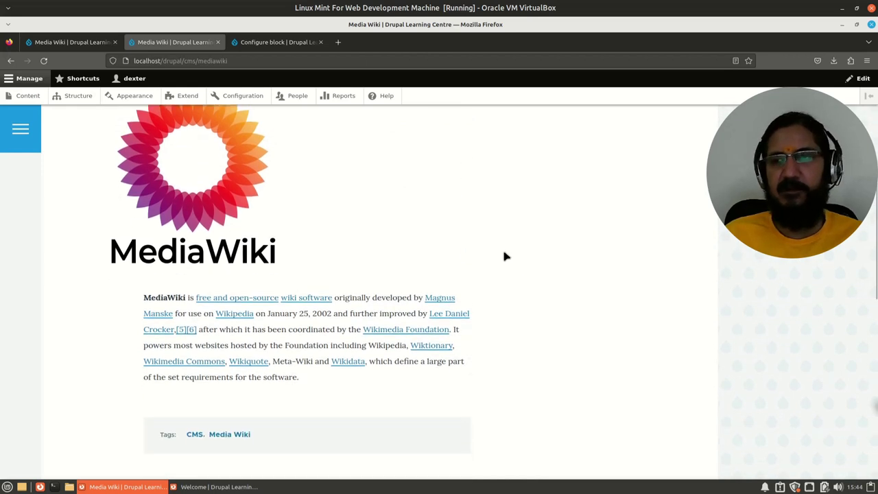
# - Open the CMS tag's term page from the Media Wiki article and check its footer for the Copyright Information block
pyautogui.scroll(3, 427, 198)
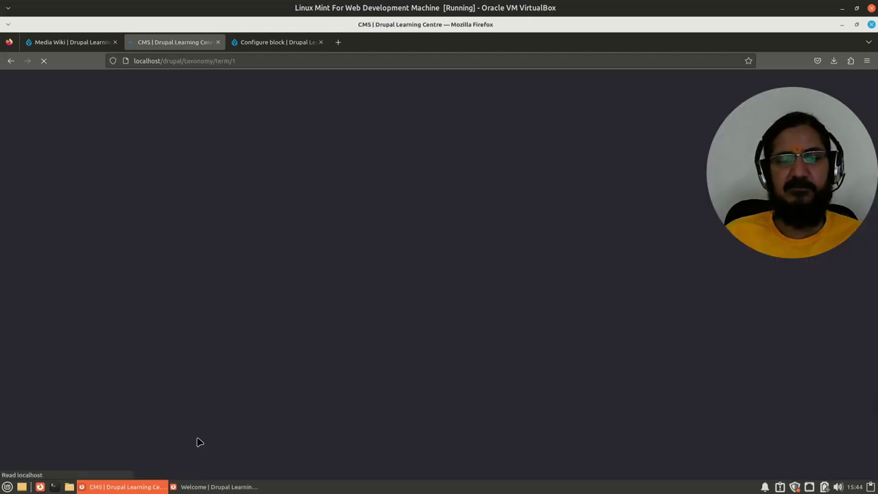
pyautogui.scroll(-1, 306, 421)
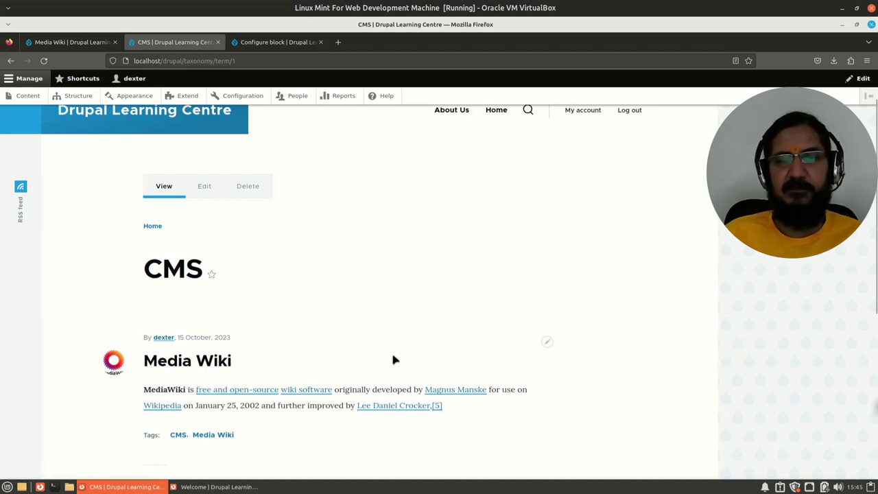
pyautogui.scroll(-2, 385, 354)
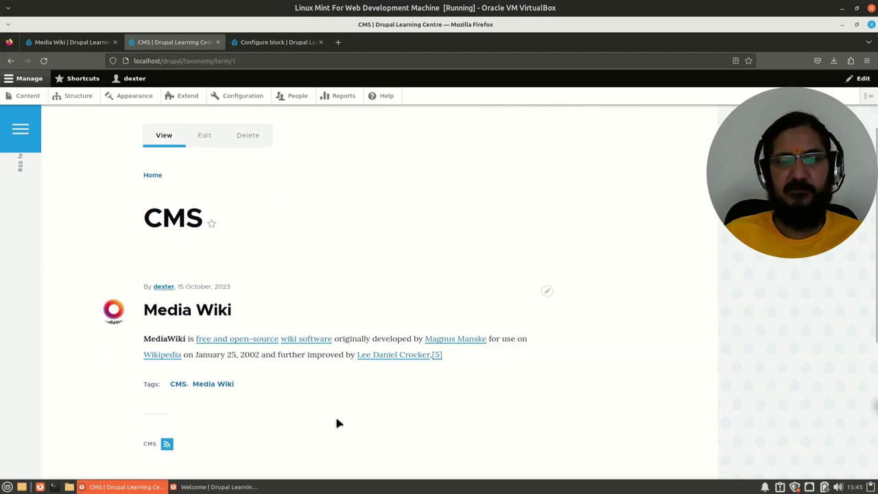
pyautogui.scroll(-2, 318, 412)
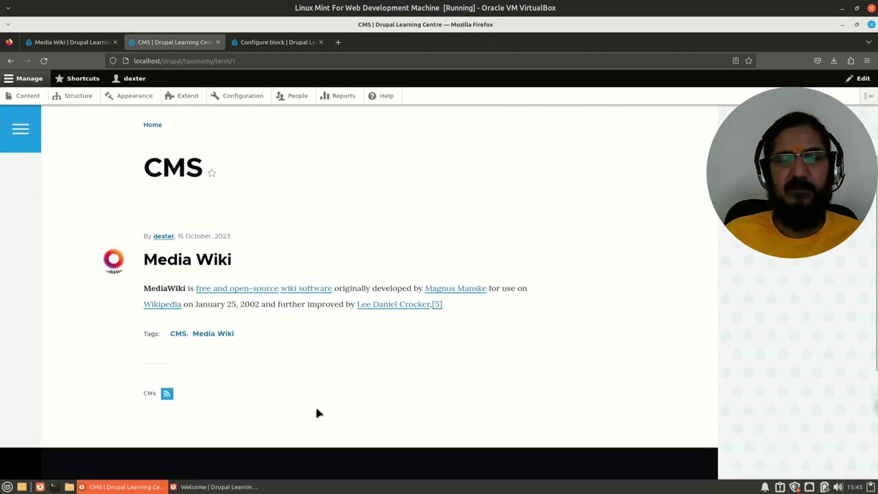
pyautogui.scroll(-6, 285, 348)
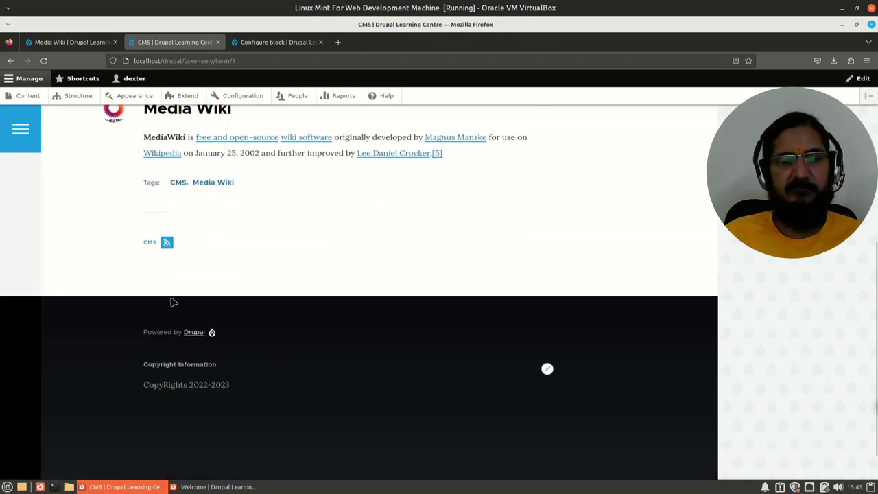
pyautogui.scroll(2, 302, 319)
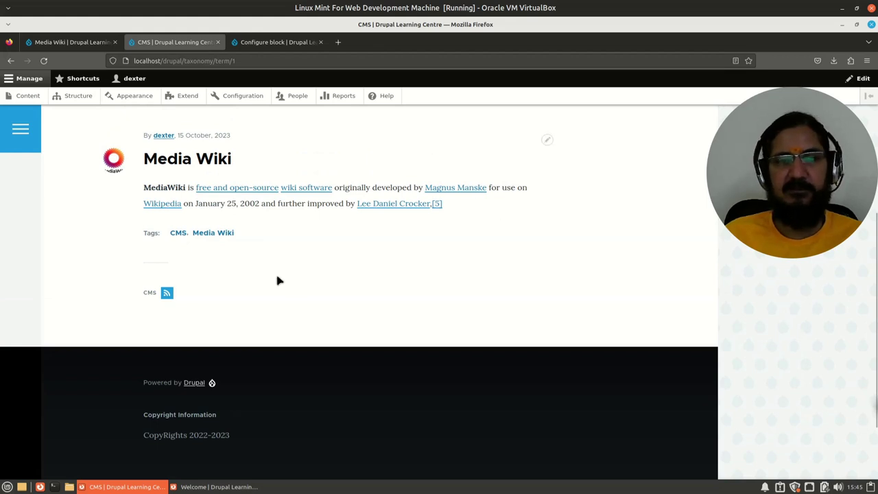
# - Open the Media Wiki tag's term page and check its footer for the Copyright Information block
pyautogui.click(218, 234)
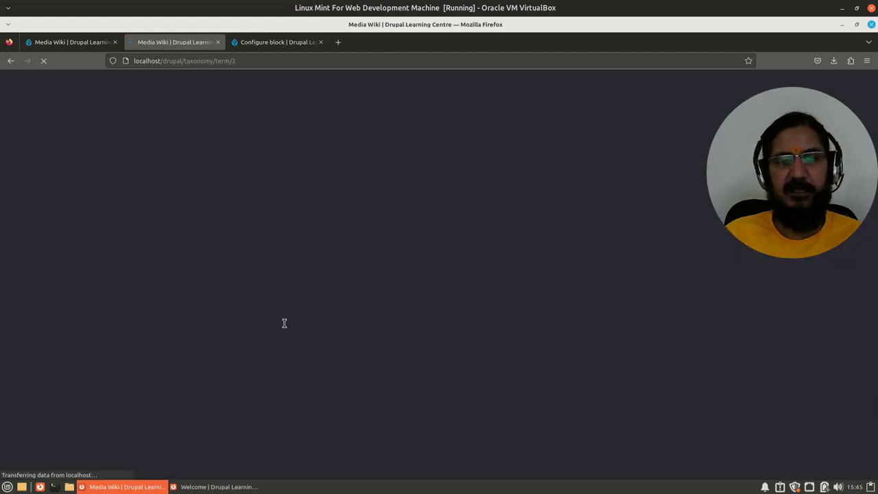
pyautogui.scroll(-5, 284, 327)
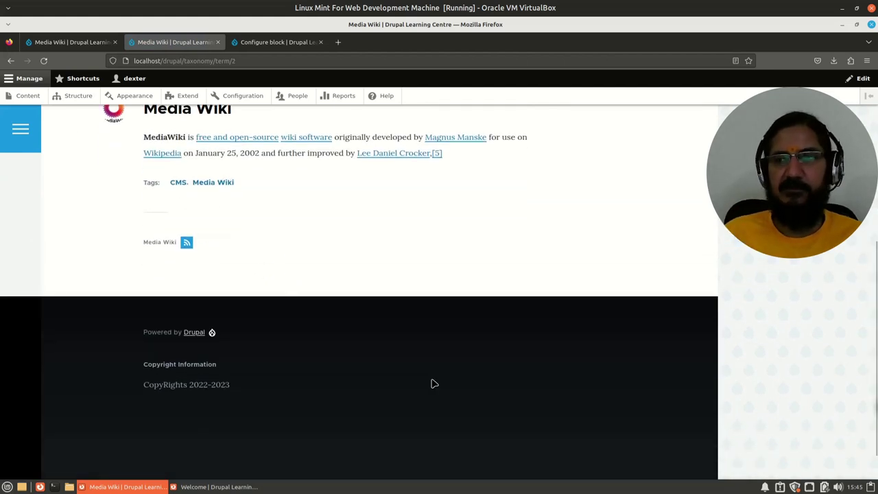
pyautogui.scroll(3, 433, 382)
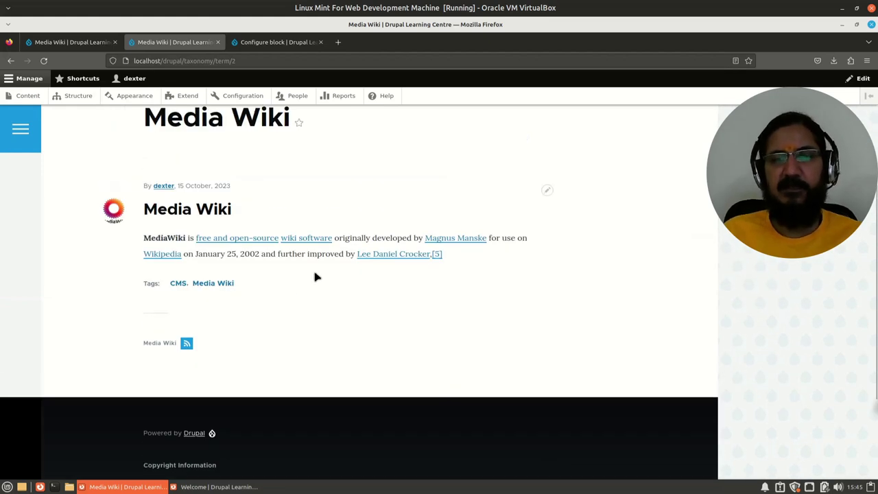
# - Open the full Media Wiki article from the term page and check its footer for the Copyright Information block
pyautogui.click(189, 210)
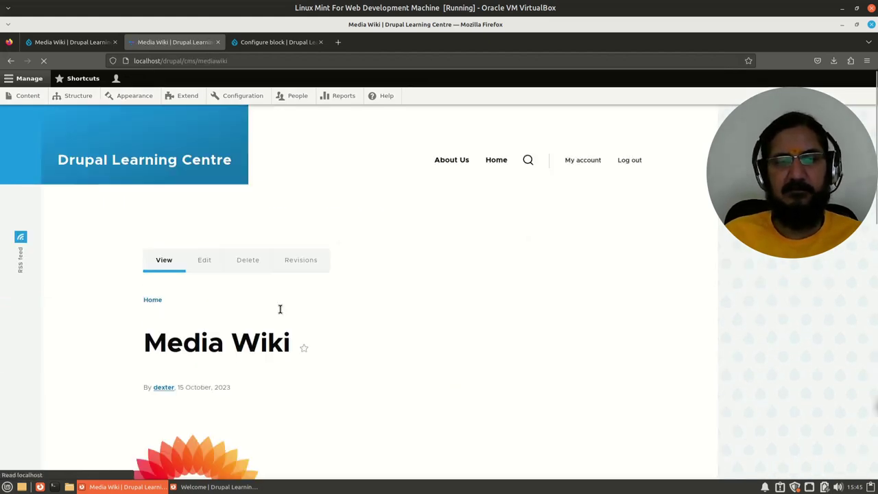
pyautogui.scroll(-10, 279, 309)
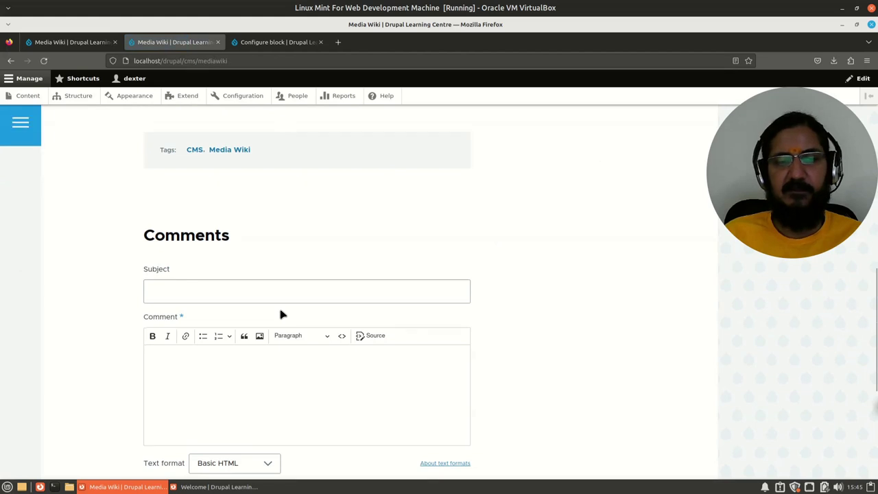
pyautogui.scroll(-4, 280, 315)
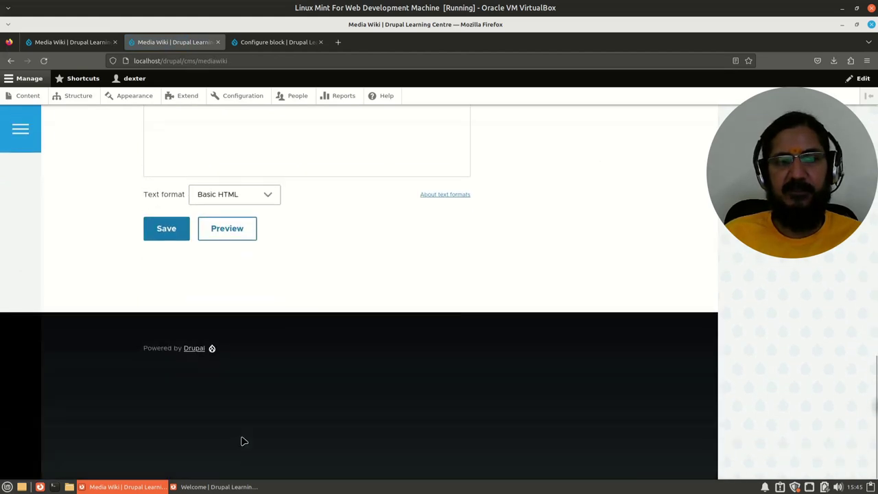
pyautogui.scroll(8, 245, 439)
pyautogui.scroll(-4, 244, 439)
pyautogui.scroll(-4, 244, 440)
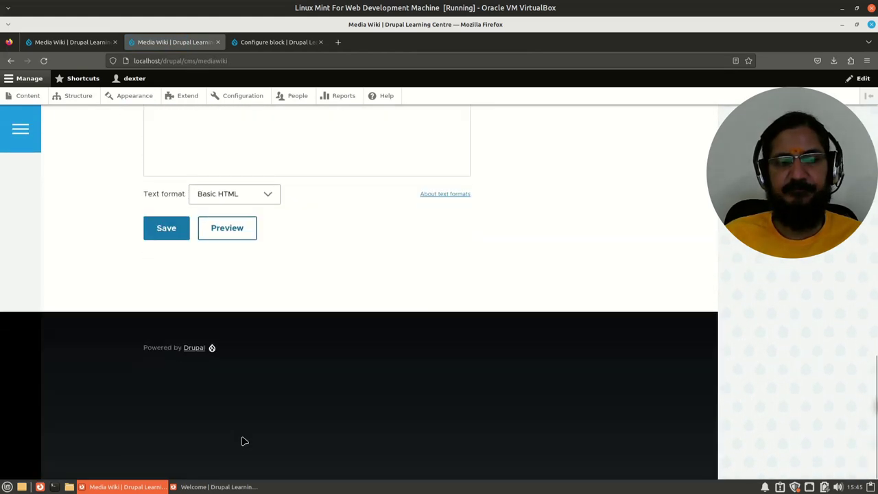
# - Return to the Media Wiki term page and compare it with the Media Wiki article open in the other browser tab
pyautogui.click(10, 61)
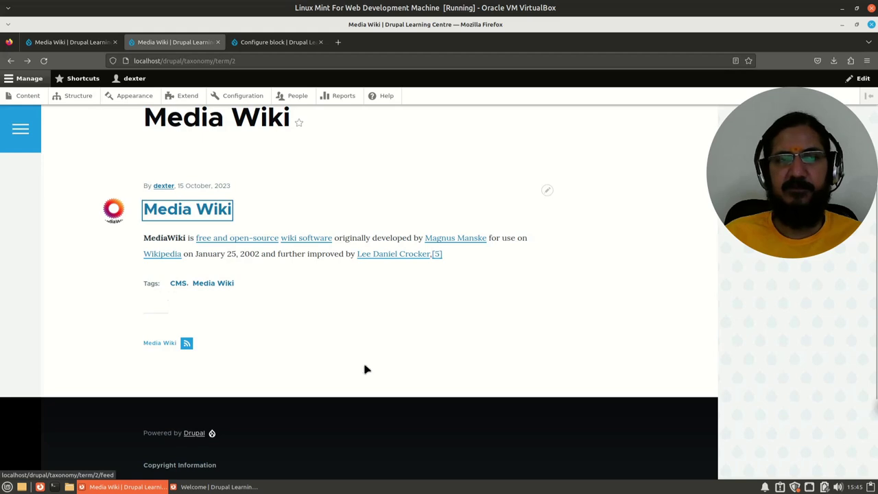
pyautogui.scroll(3, 364, 374)
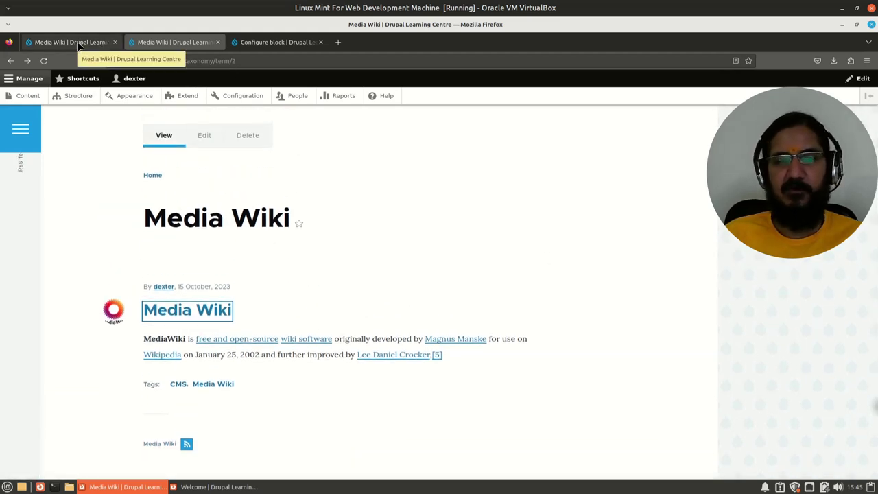
pyautogui.scroll(3, 478, 388)
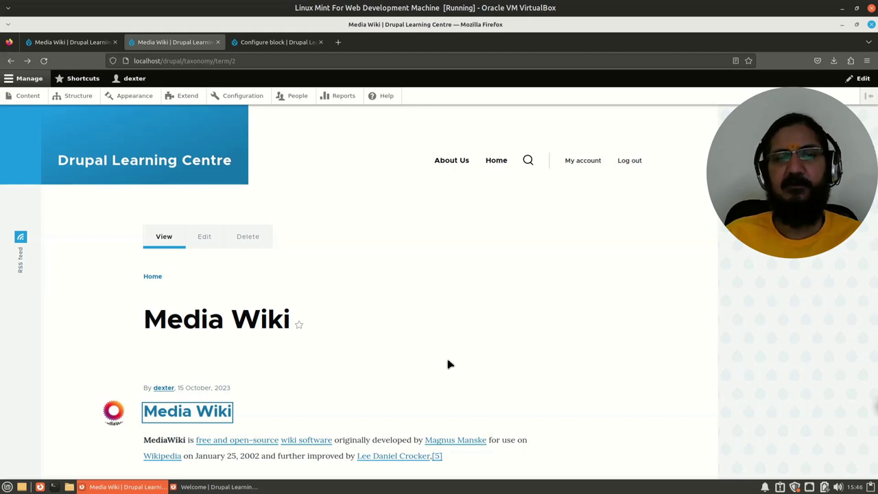
pyautogui.click(96, 42)
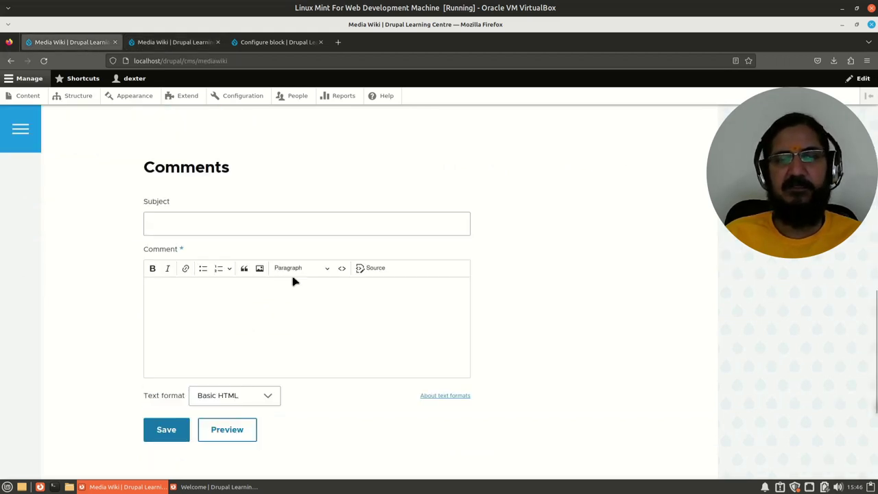
pyautogui.click(192, 43)
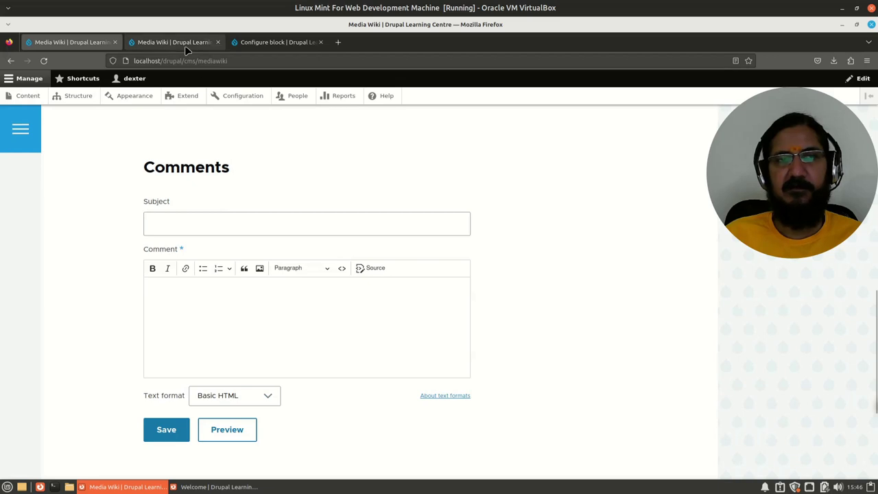